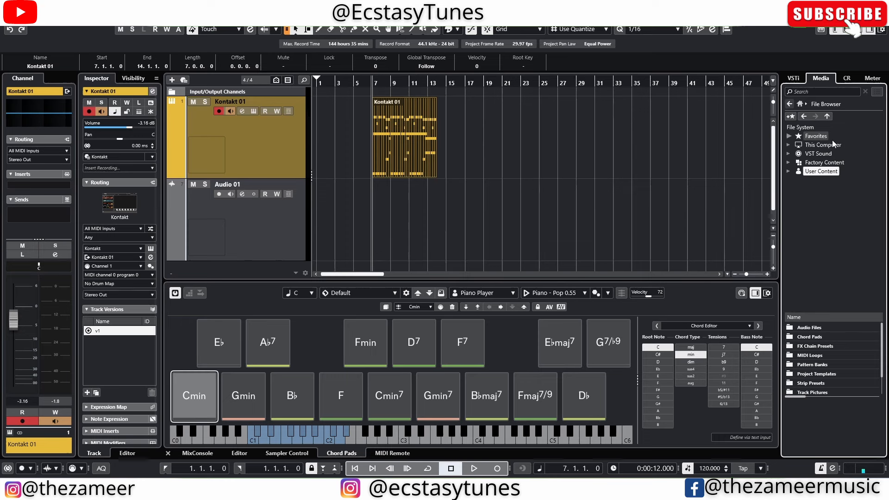
# Expand User Content in the file browser and view the files in its MIDI Loops folder
pyautogui.click(817, 163)
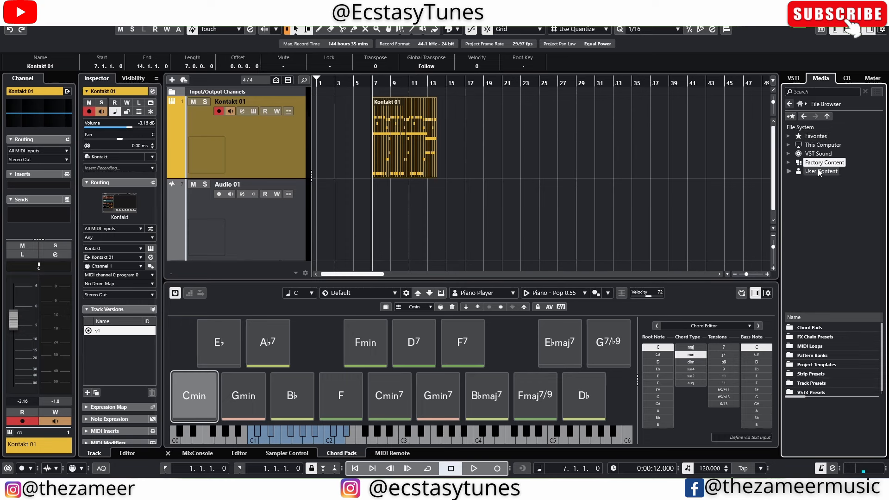
pyautogui.click(820, 172)
pyautogui.doubleClick(817, 172)
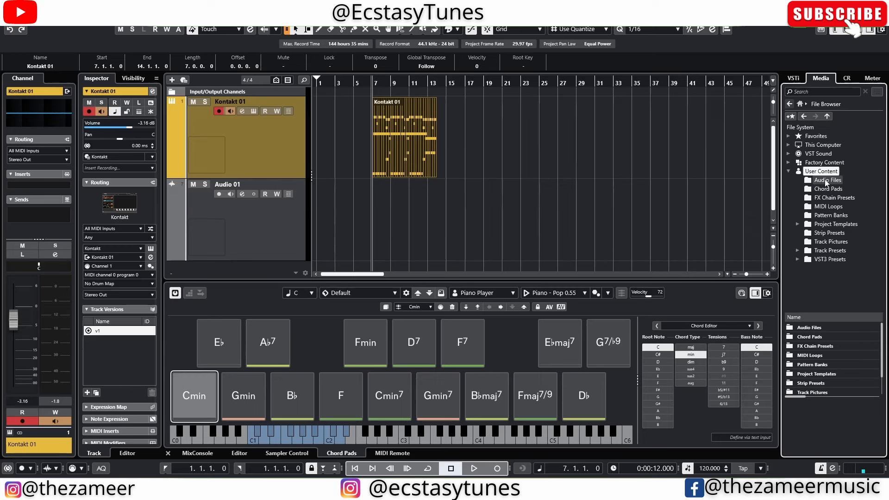
pyautogui.click(828, 206)
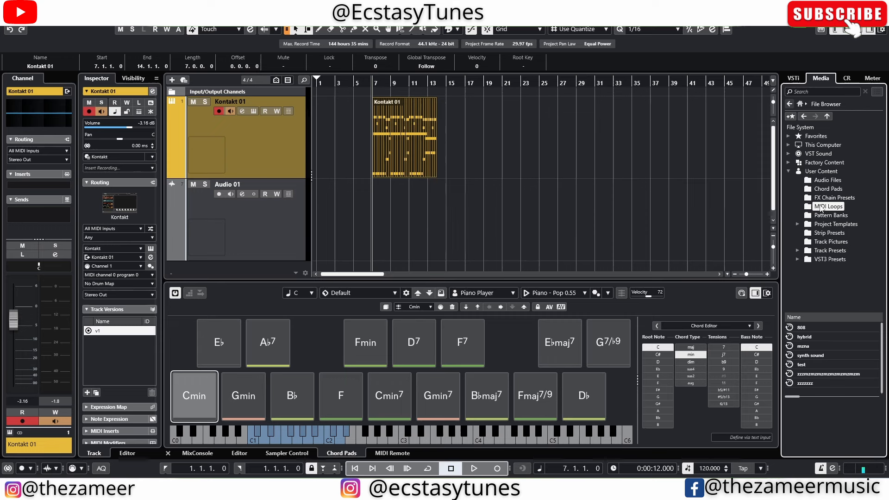
# Expand Favorites, check the favorite option for MIDI Loops, and view the user Chord Pads and Audio Files folders
pyautogui.click(794, 137)
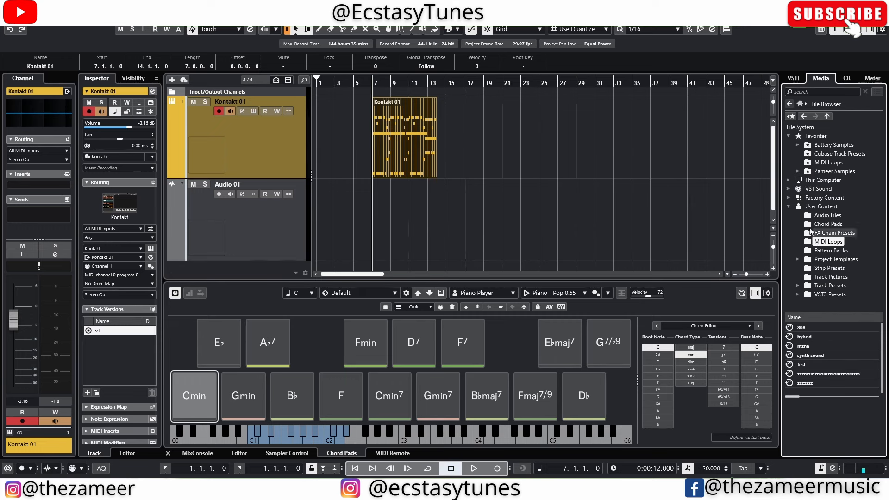
pyautogui.rightClick(823, 241)
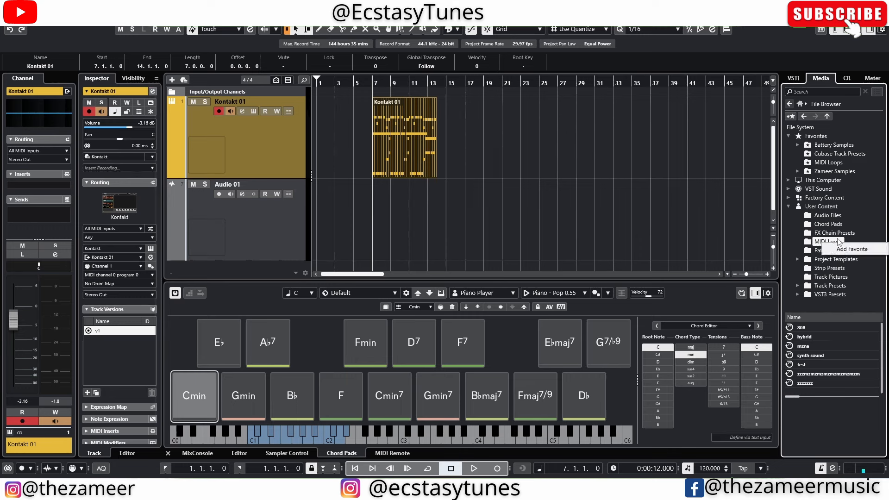
pyautogui.click(818, 245)
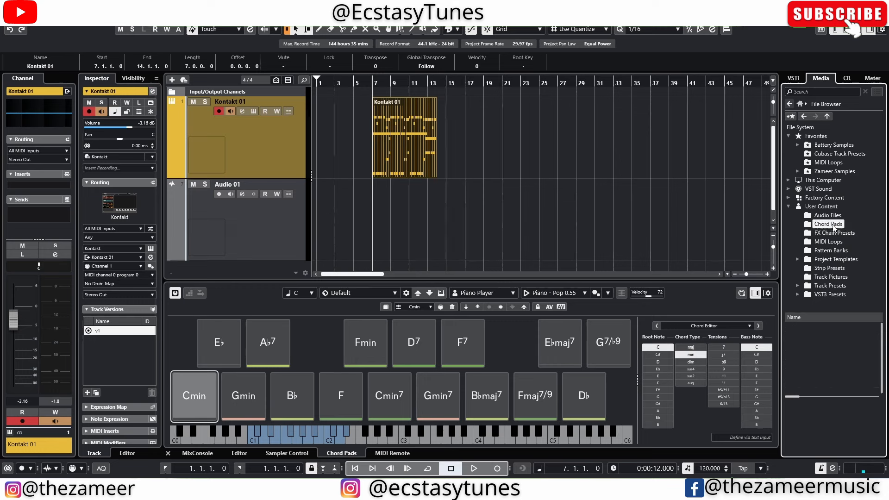
pyautogui.click(836, 226)
pyautogui.click(835, 218)
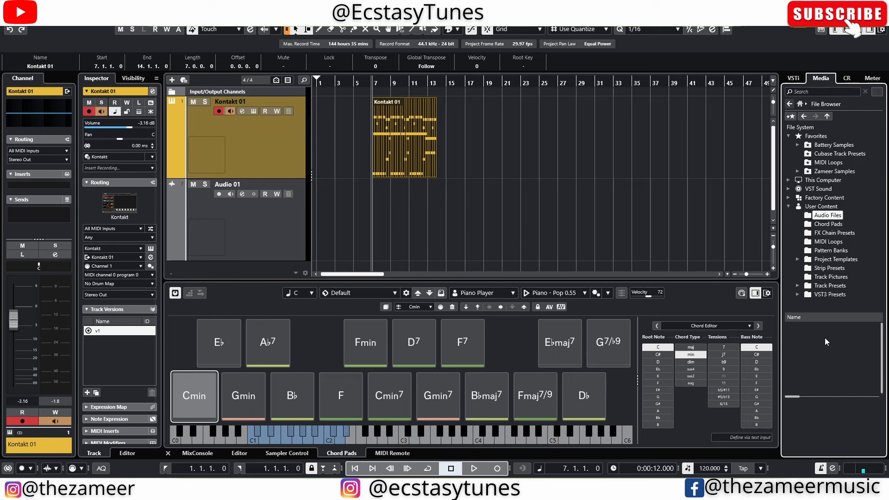
# Expand Factory Content and look through the presets in its Chord Pads folder
pyautogui.click(797, 208)
pyautogui.click(789, 198)
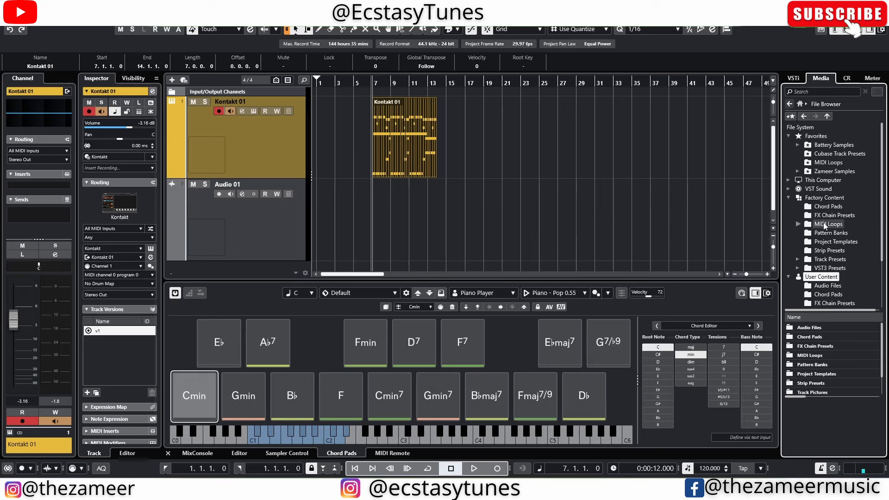
pyautogui.click(829, 206)
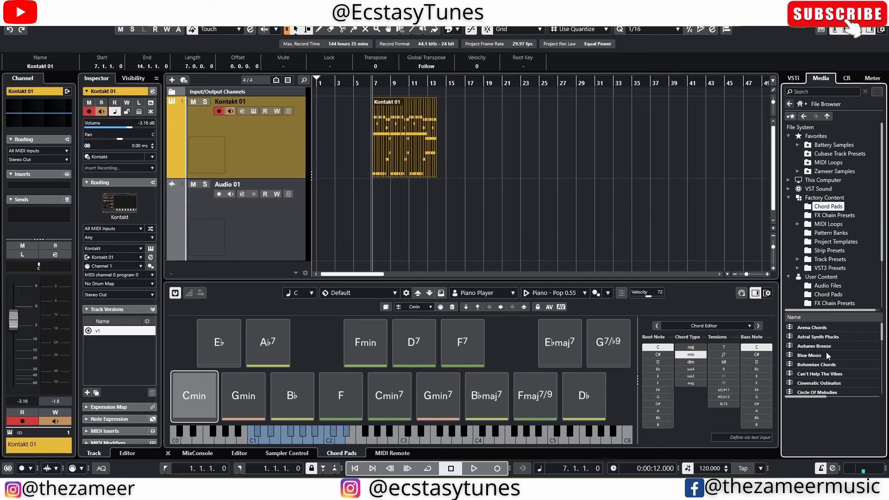
pyautogui.scroll(-3, 816, 337)
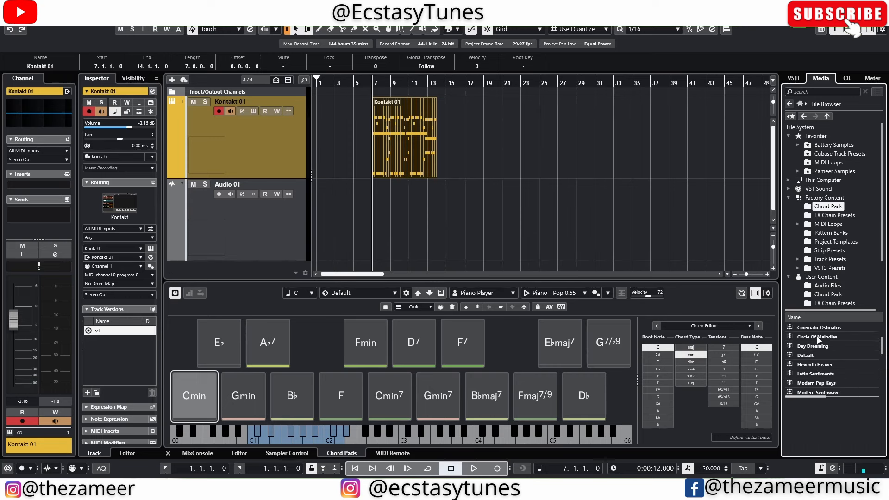
pyautogui.scroll(3, 816, 339)
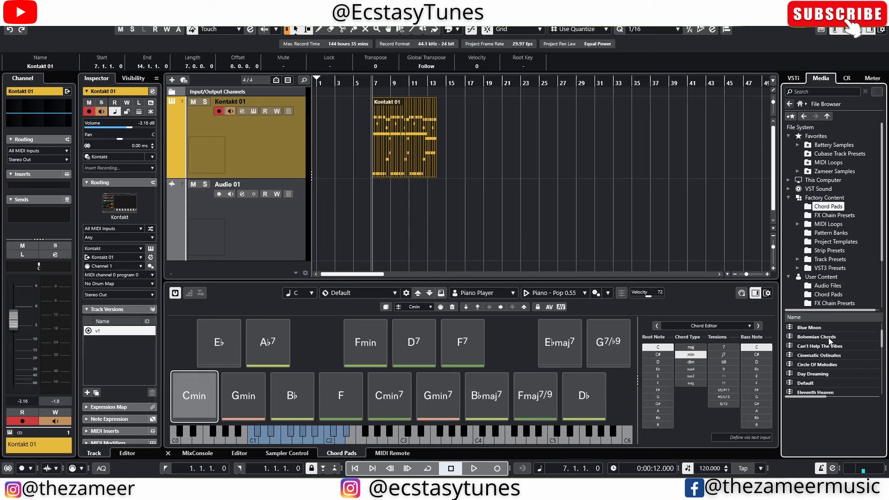
# Look through the loadable chord pads presets from the chord pads zone and close the list without loading one
pyautogui.click(441, 292)
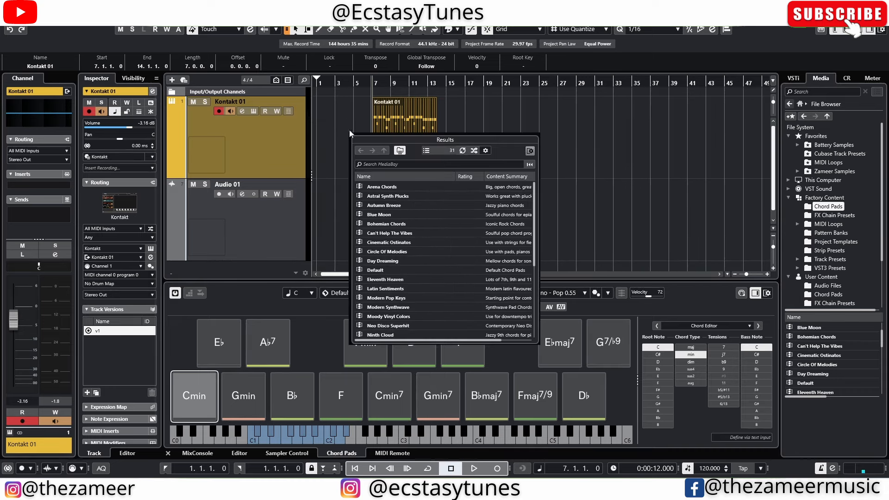
pyautogui.scroll(-5, 410, 241)
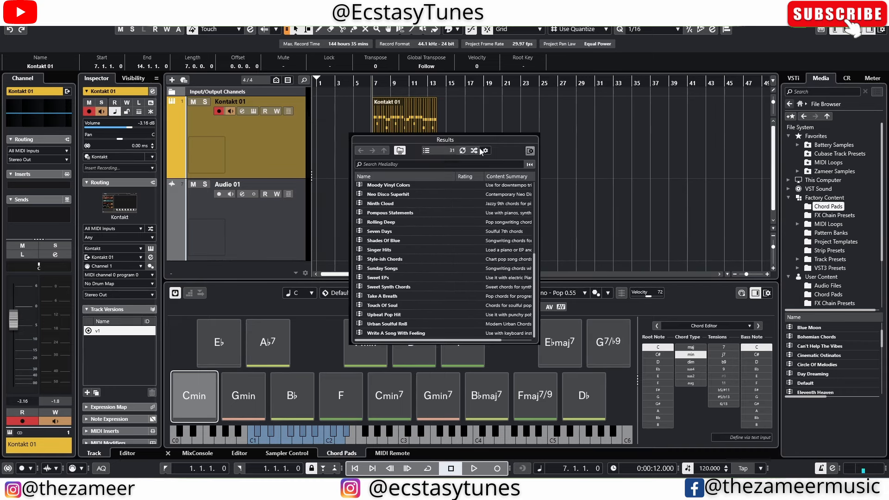
pyautogui.click(565, 139)
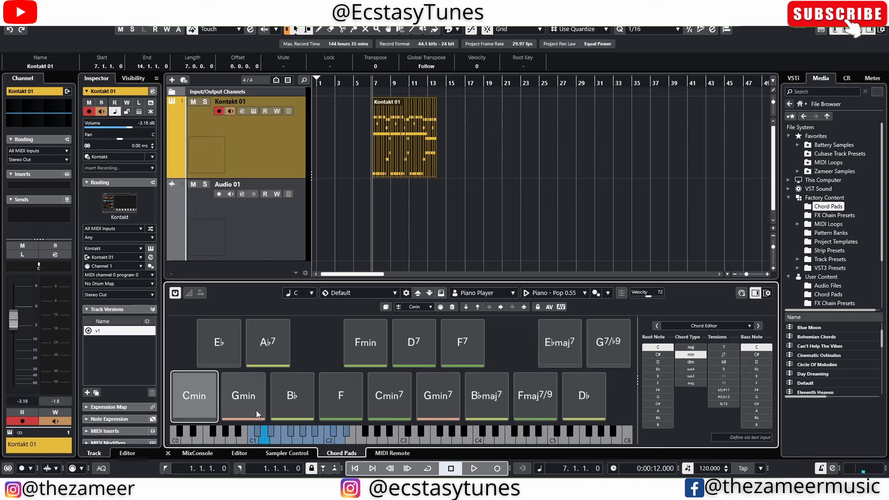
# Change the F major chord pad to F minor with a 7 tension
pyautogui.click(347, 398)
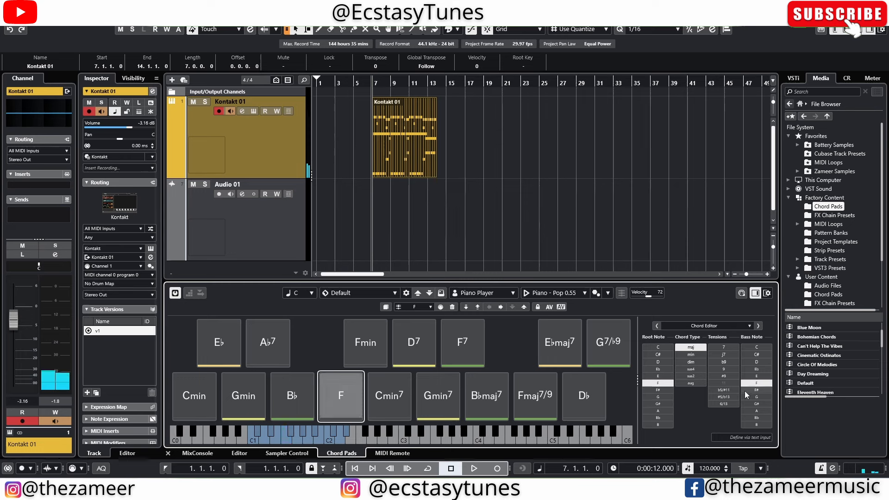
pyautogui.click(694, 354)
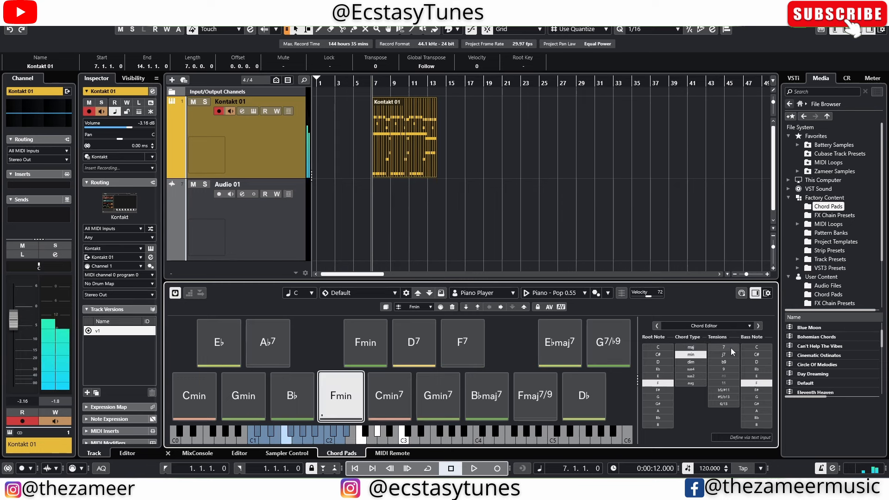
pyautogui.click(730, 348)
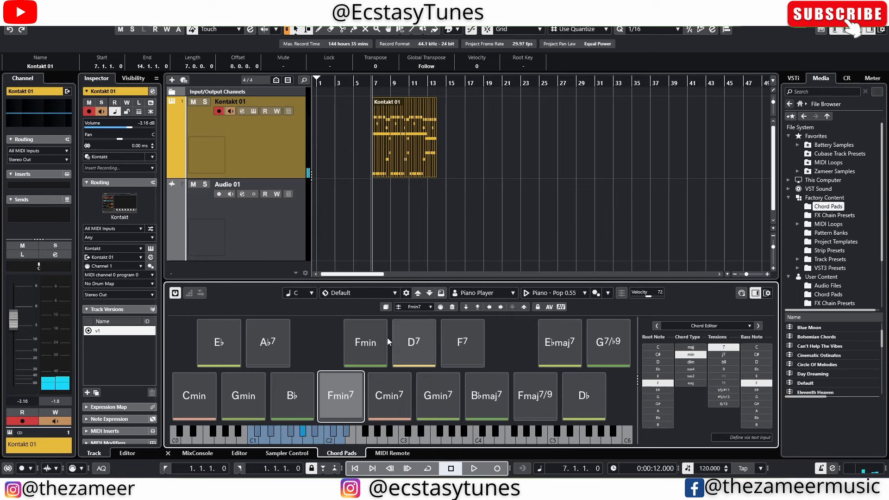
# Save the current chord pads as a preset named "chord prog melancholy"
pyautogui.click(440, 293)
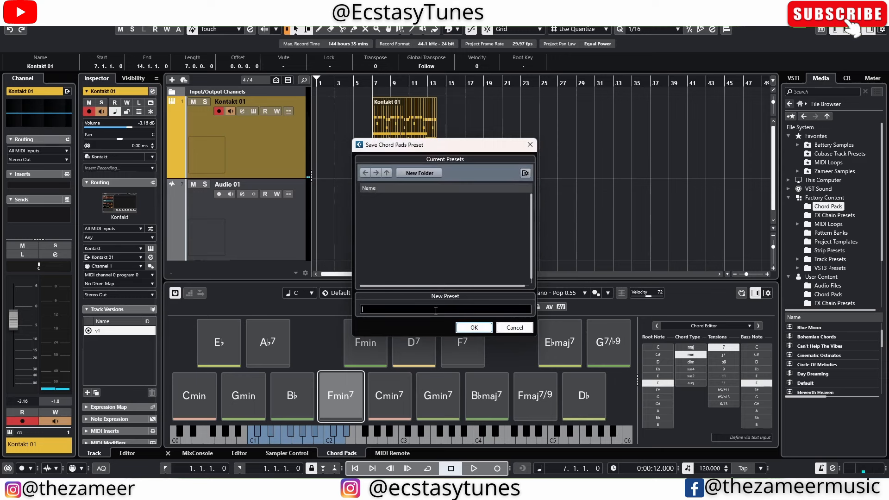
pyautogui.write('chord')
pyautogui.press('BackSpace')
pyautogui.write('g melancholy')
pyautogui.click(488, 328)
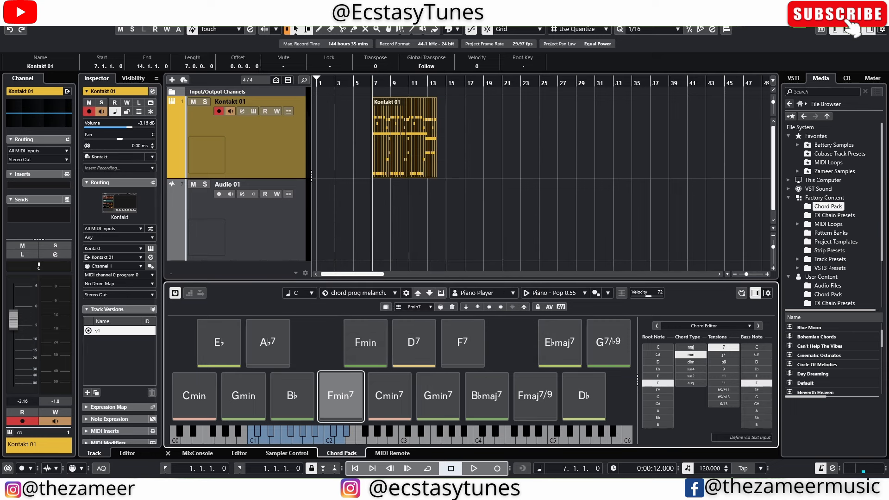
# Find the "chord prog melancholy" preset in the Chord Pads folder under User Content
pyautogui.scroll(-1, 852, 251)
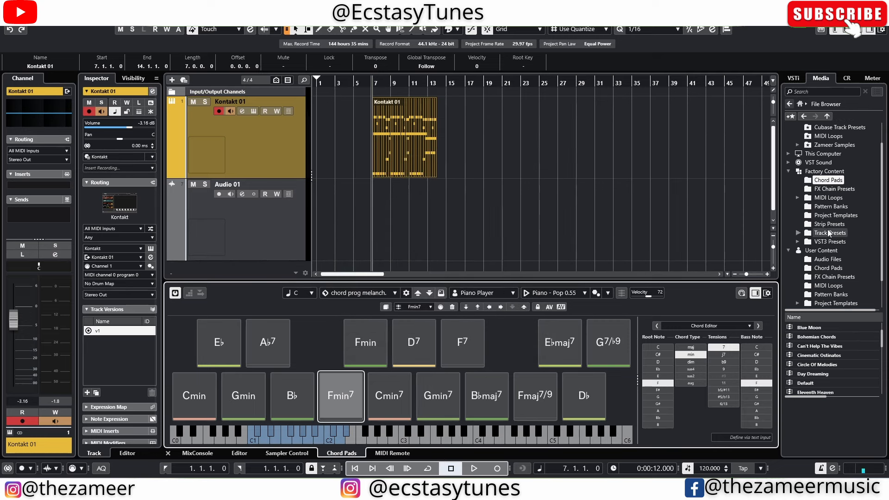
pyautogui.scroll(-3, 845, 268)
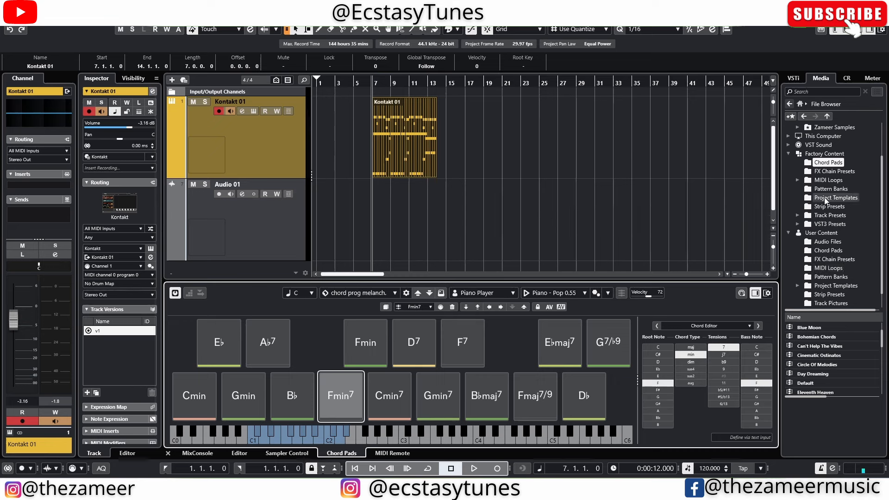
pyautogui.click(828, 233)
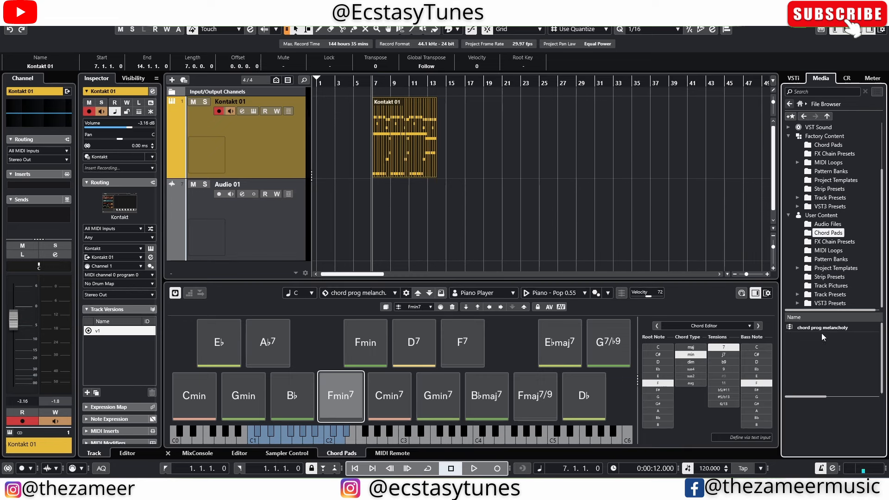
pyautogui.click(818, 327)
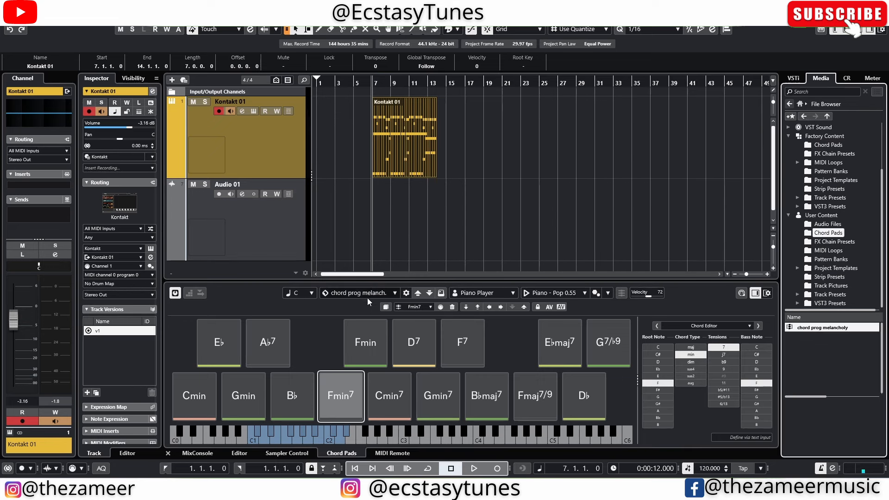
# Show the "chord prog melancholy" preset file in Explorer and minimize the folder window
pyautogui.rightClick(812, 330)
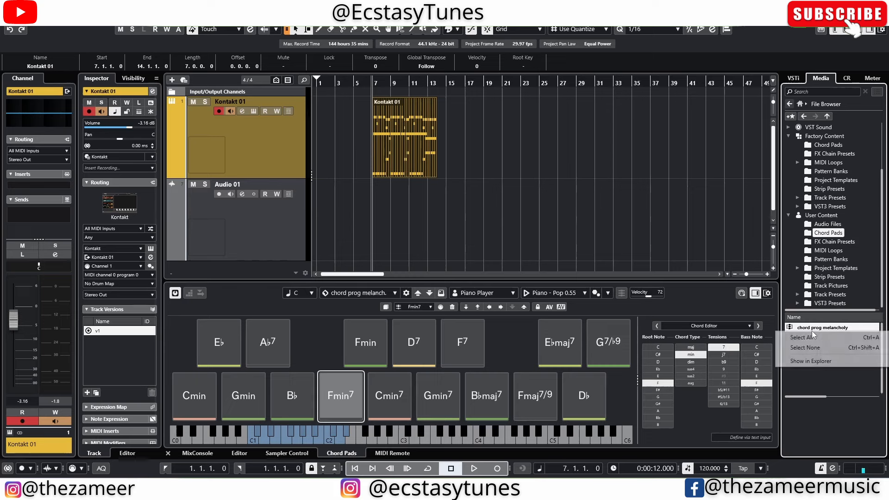
pyautogui.click(821, 362)
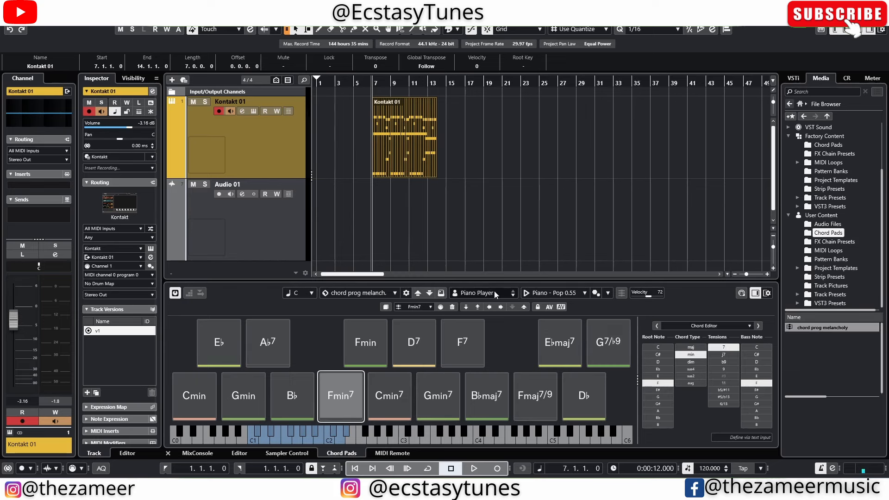
pyautogui.click(230, 243)
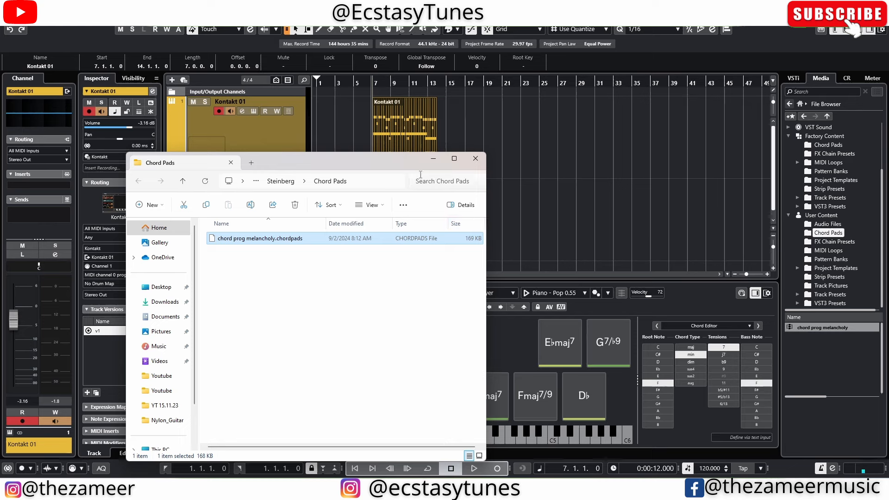
pyautogui.click(434, 159)
# Apply the Harmony preset from the user FX Chain Presets folder to the Audio 01 track and select that track
pyautogui.click(820, 215)
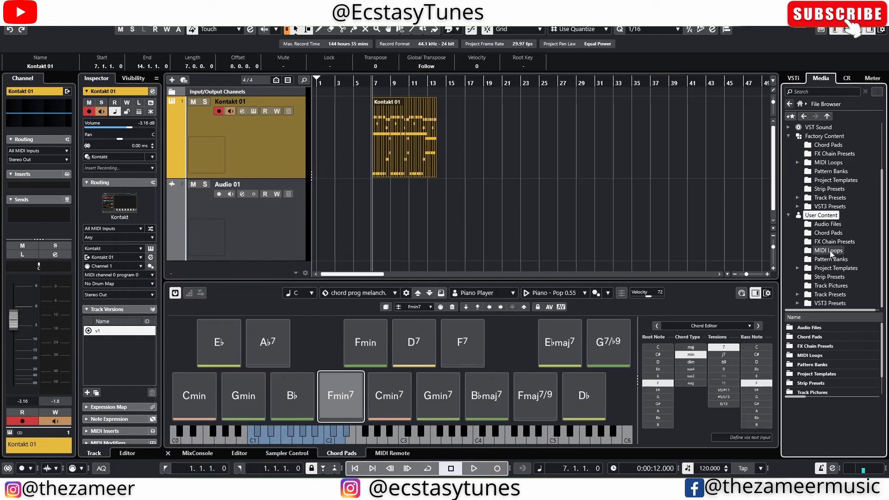
pyautogui.click(829, 234)
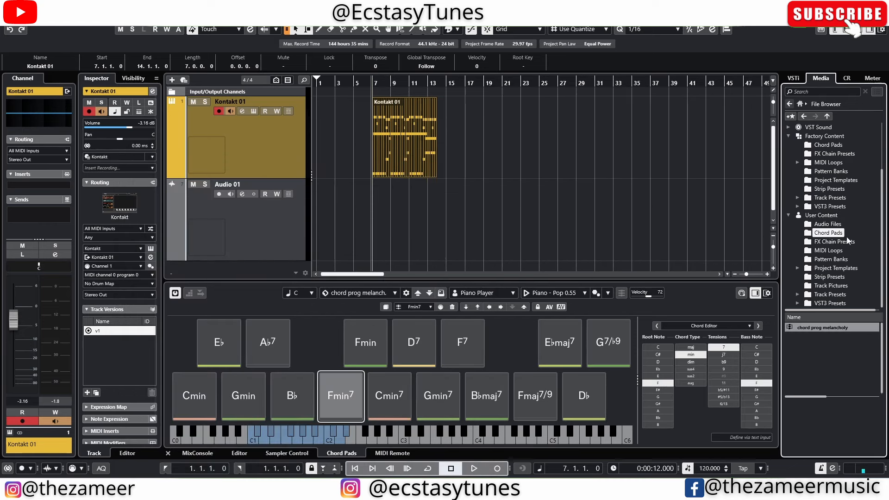
pyautogui.click(837, 242)
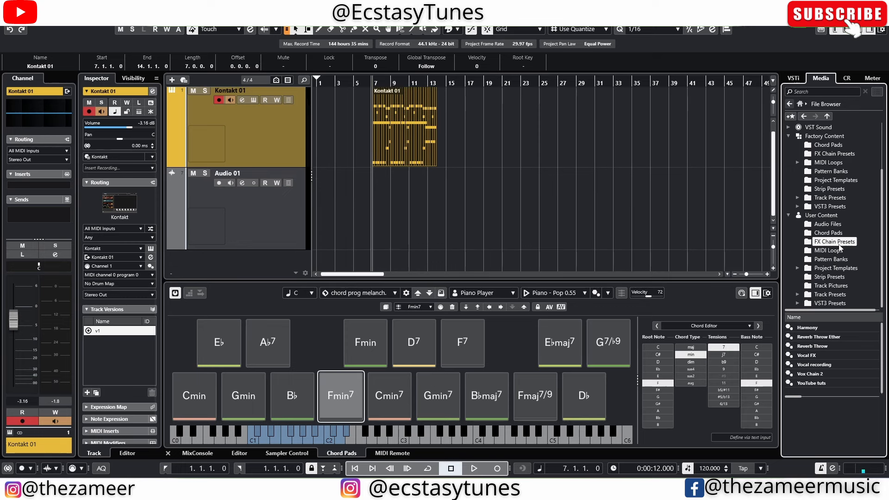
pyautogui.moveTo(808, 327); pyautogui.dragTo(220, 218)
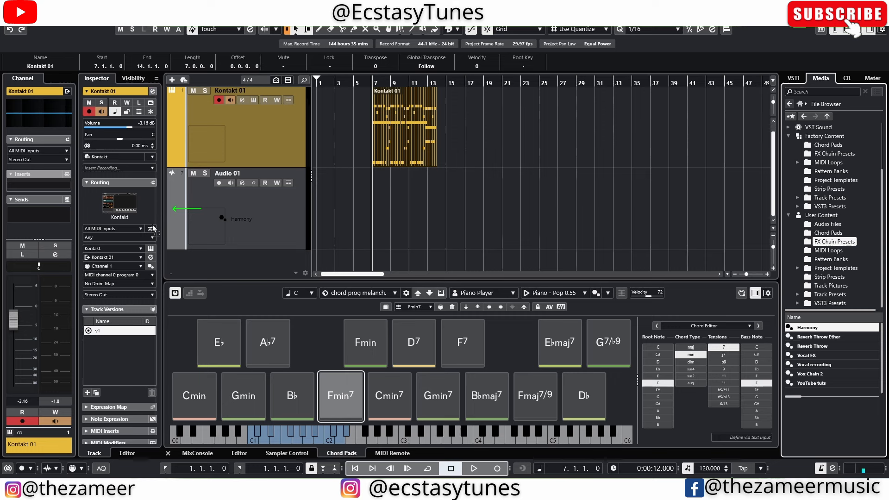
pyautogui.moveTo(153, 229); pyautogui.dragTo(216, 221)
pyautogui.moveTo(247, 208); pyautogui.dragTo(248, 209)
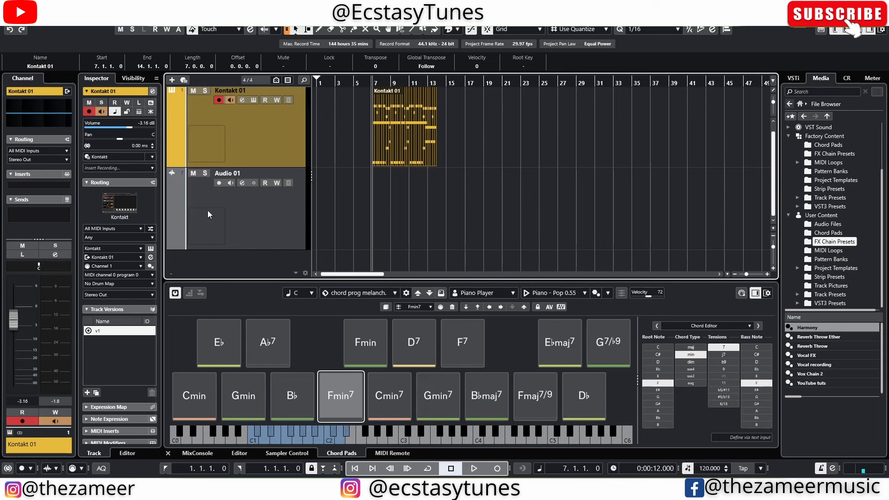
pyautogui.click(242, 183)
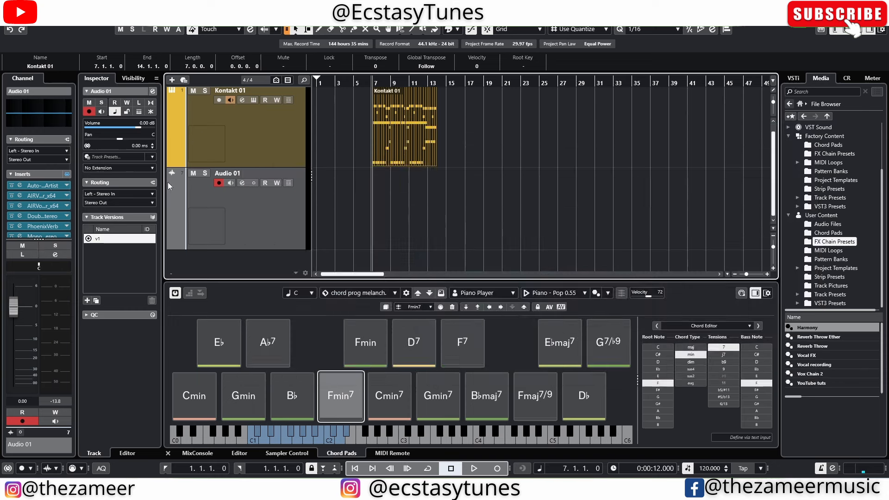
# Replace the Audio 01 track's inserts with the "Reverb Throw Ether" FX chain preset
pyautogui.click(813, 338)
pyautogui.moveTo(820, 341); pyautogui.dragTo(39, 203)
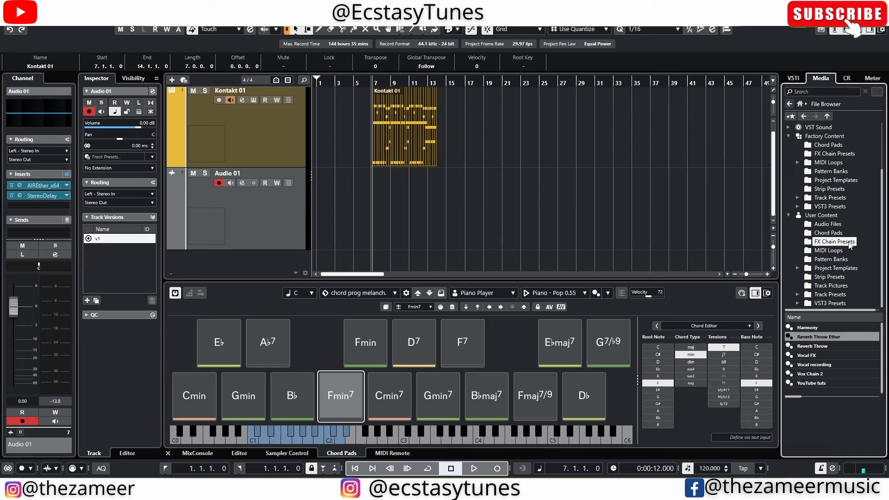
# Look through the Audio track presets under User Presets and return to the Media home view
pyautogui.click(799, 106)
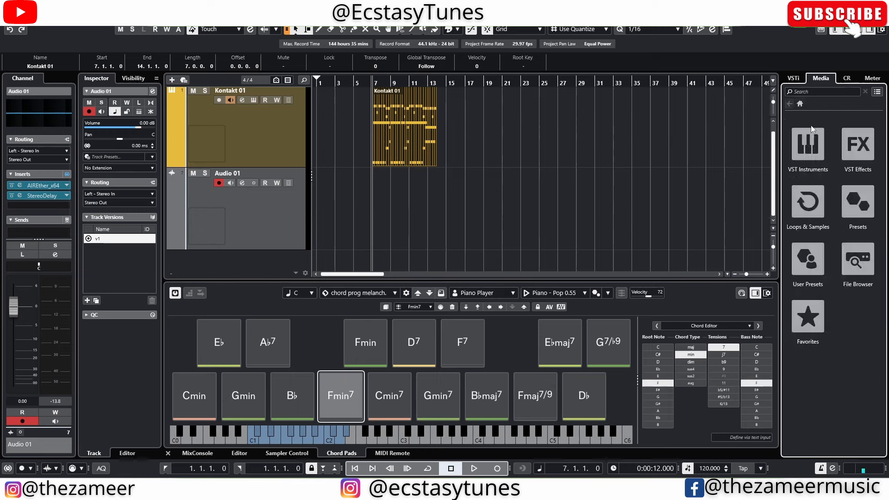
pyautogui.click(827, 285)
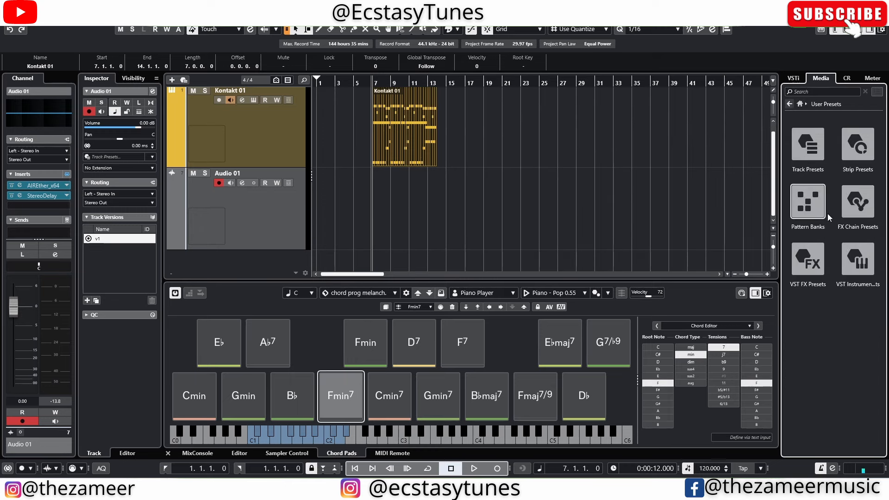
pyautogui.click(814, 151)
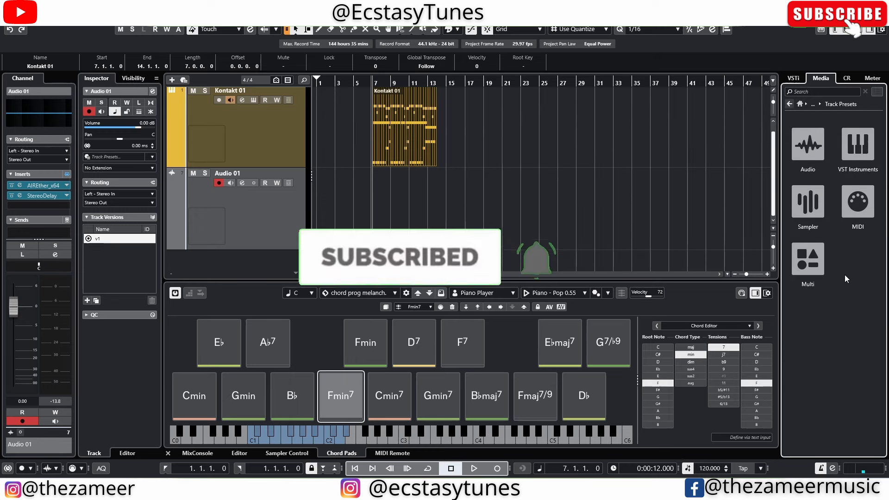
pyautogui.click(808, 144)
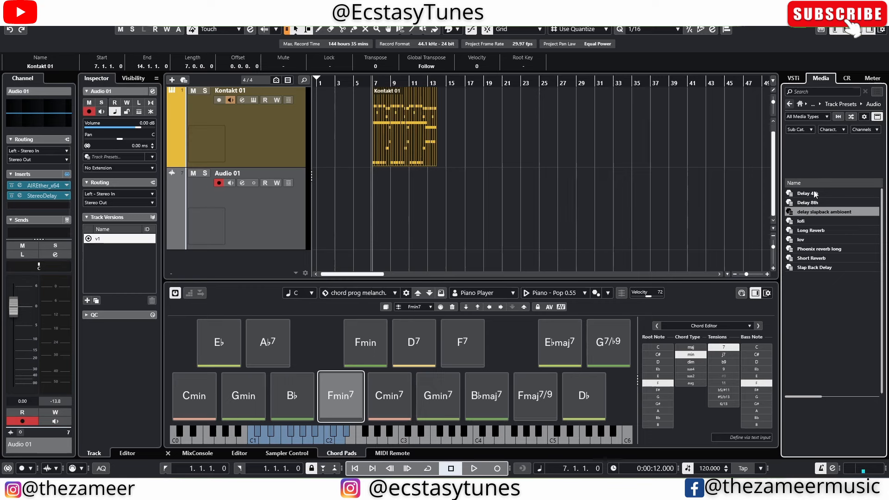
pyautogui.click(789, 104)
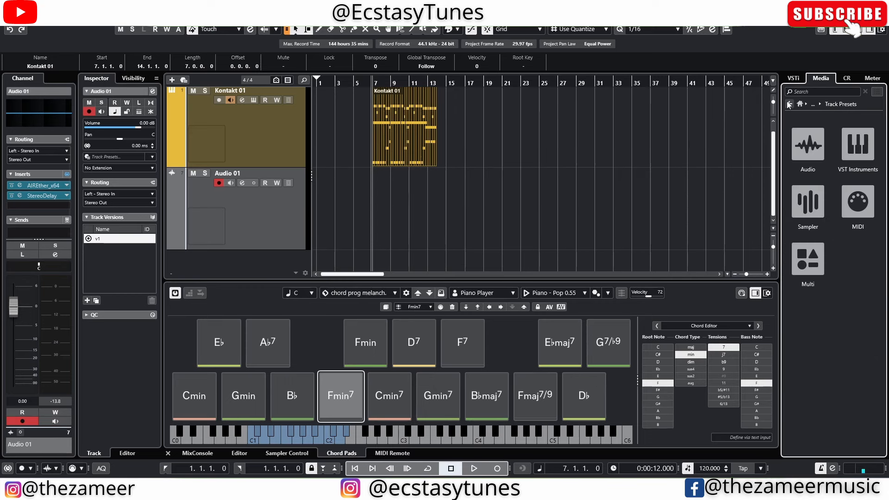
pyautogui.click(789, 104)
pyautogui.click(789, 104)
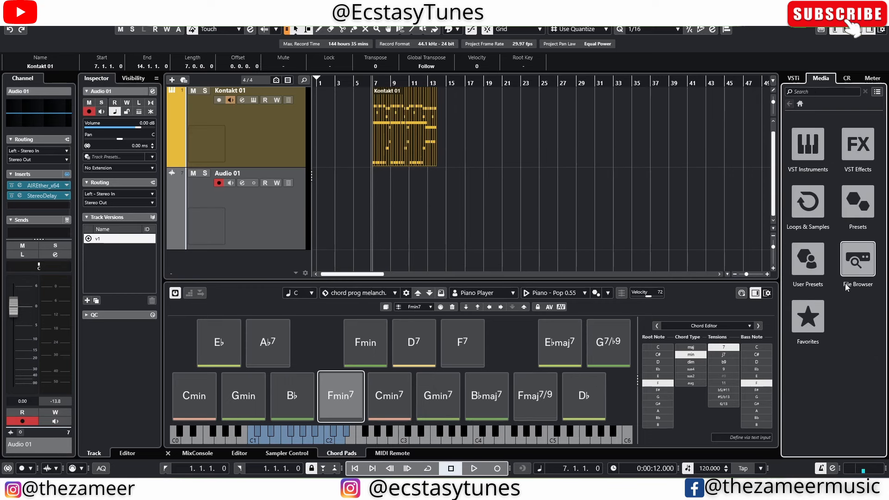
# Open the Strings folder under User Content > Track Presets > Instrument in the File Browser
pyautogui.click(855, 266)
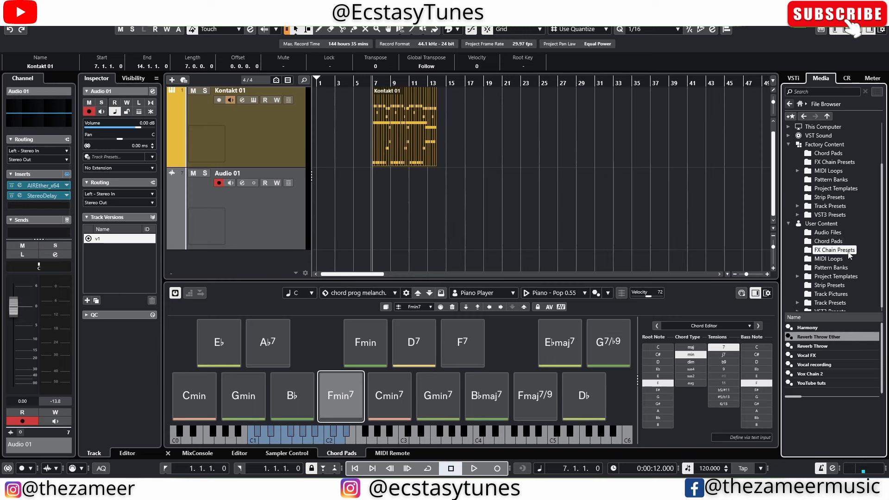
pyautogui.scroll(-1, 849, 254)
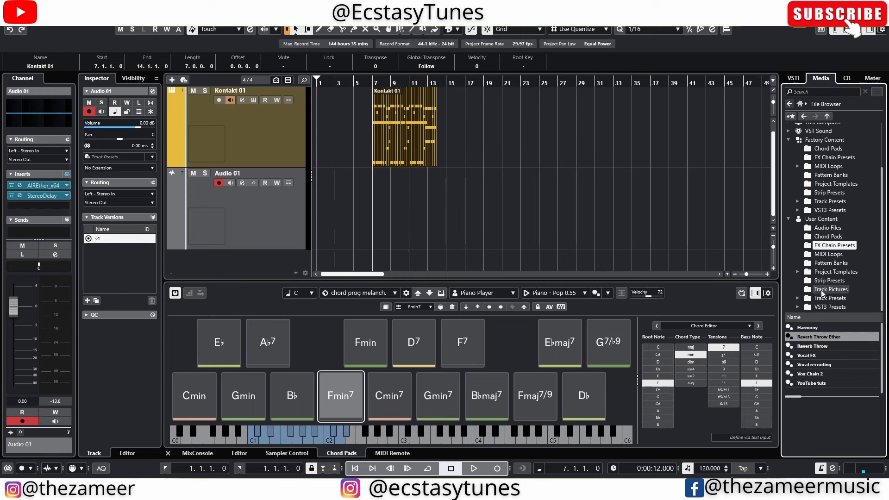
pyautogui.click(835, 299)
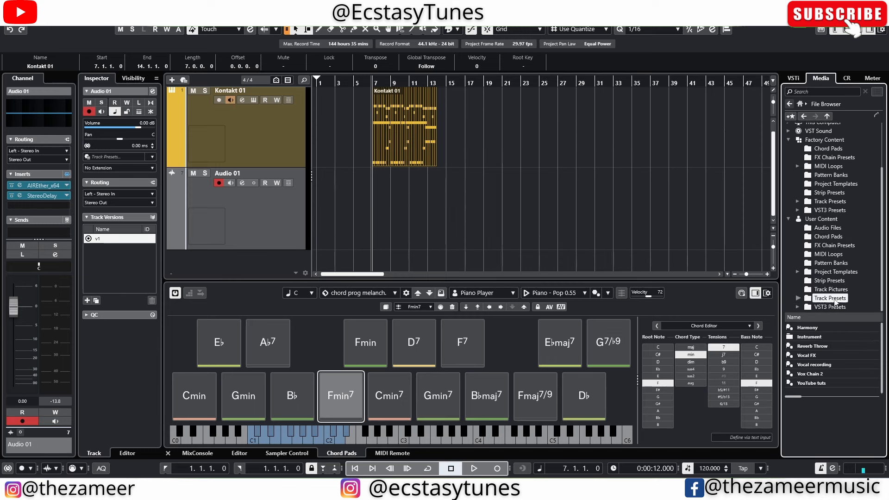
pyautogui.doubleClick(809, 338)
pyautogui.doubleClick(829, 328)
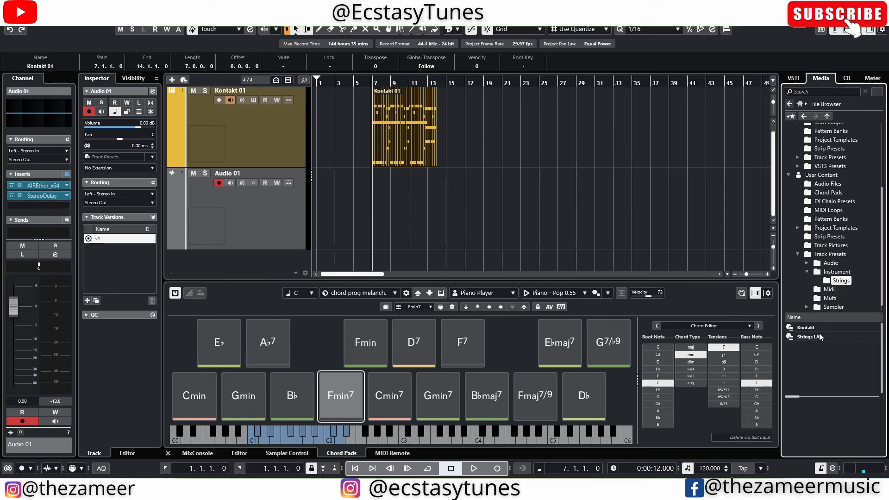
pyautogui.scroll(-1, 834, 290)
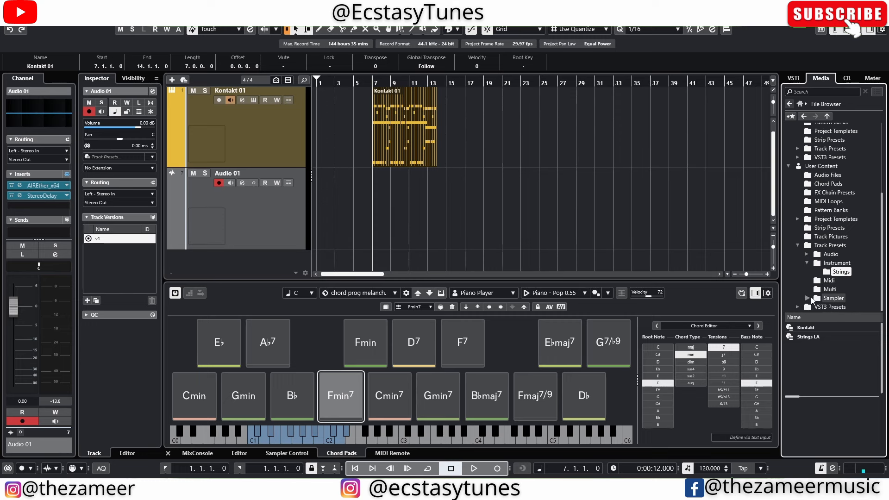
# Add a new track from the Boom Impact preset in the user Sampler track presets' Orchestral folder
pyautogui.doubleClick(834, 298)
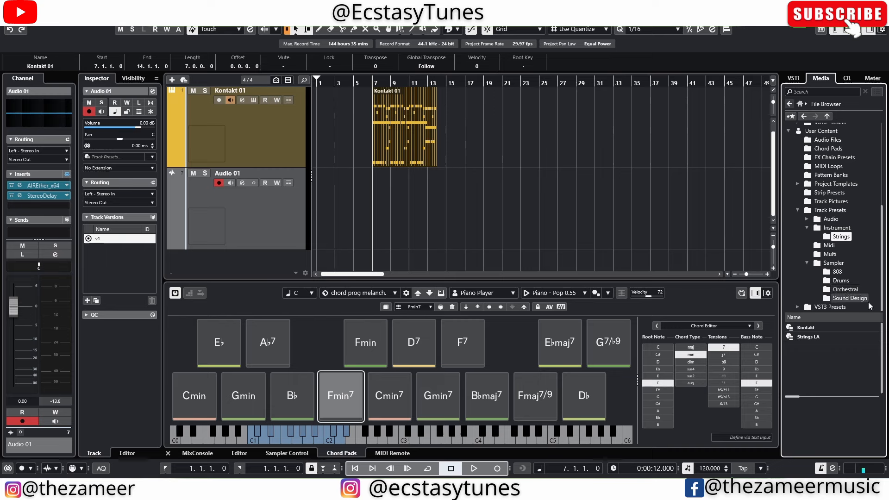
pyautogui.click(845, 289)
pyautogui.doubleClick(823, 327)
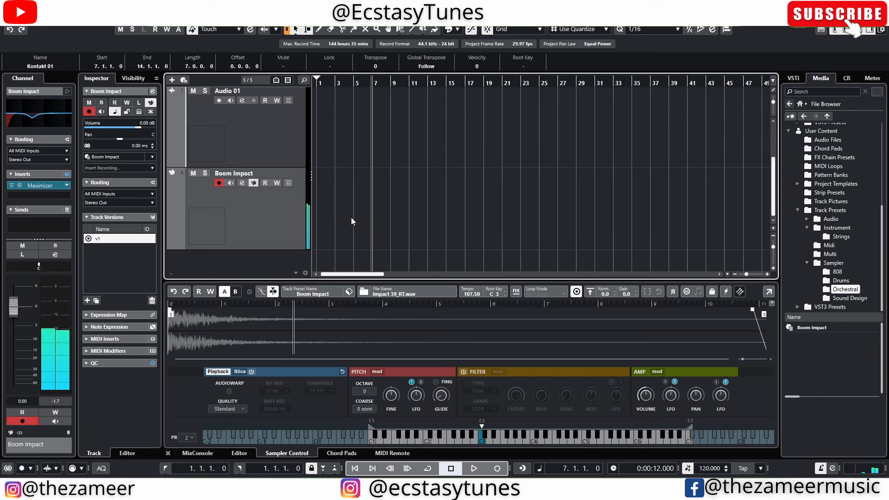
# Add a new sampler track below Boom Impact from the Snare preset in the Drums folder and collapse the Sampler folder
pyautogui.click(840, 280)
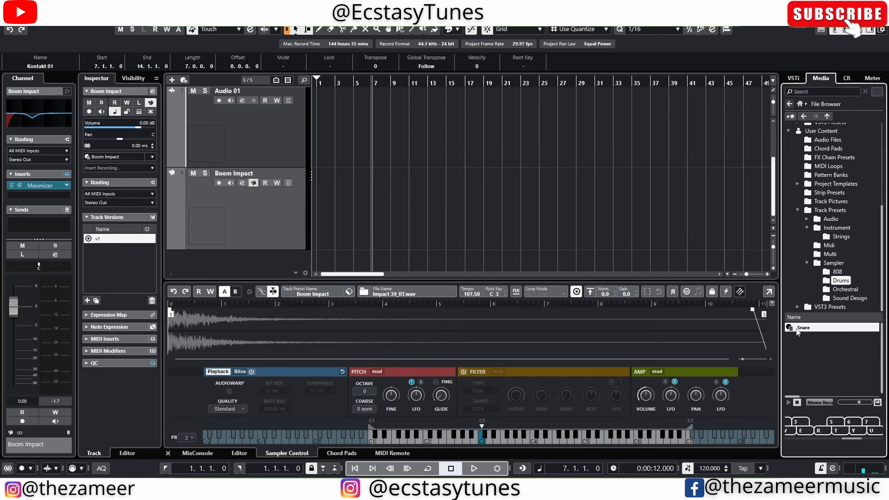
pyautogui.moveTo(797, 329); pyautogui.dragTo(250, 267)
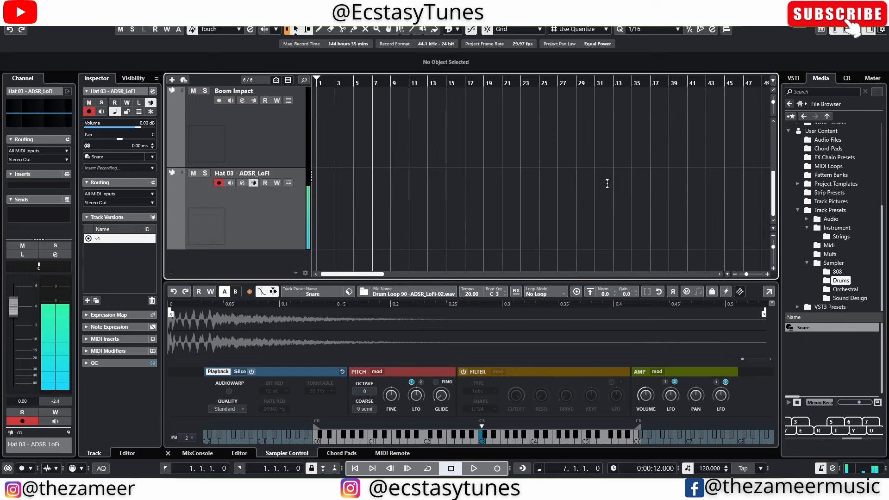
pyautogui.click(806, 262)
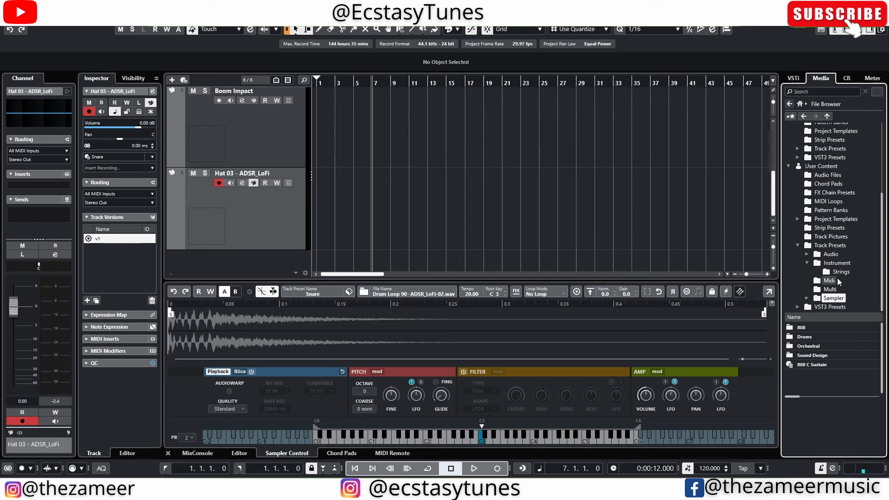
# Reopen the File Browser, collapse the Factory Content folder, and collapse and re-expand User Content
pyautogui.click(817, 168)
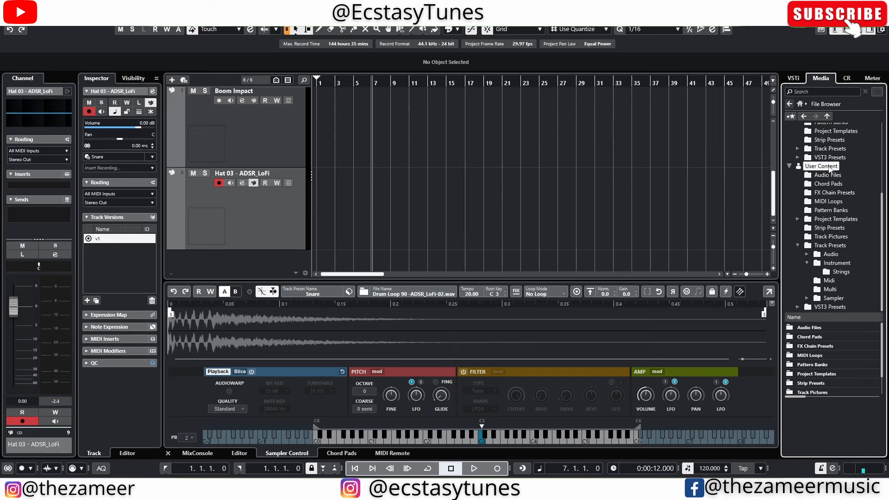
pyautogui.scroll(5, 829, 169)
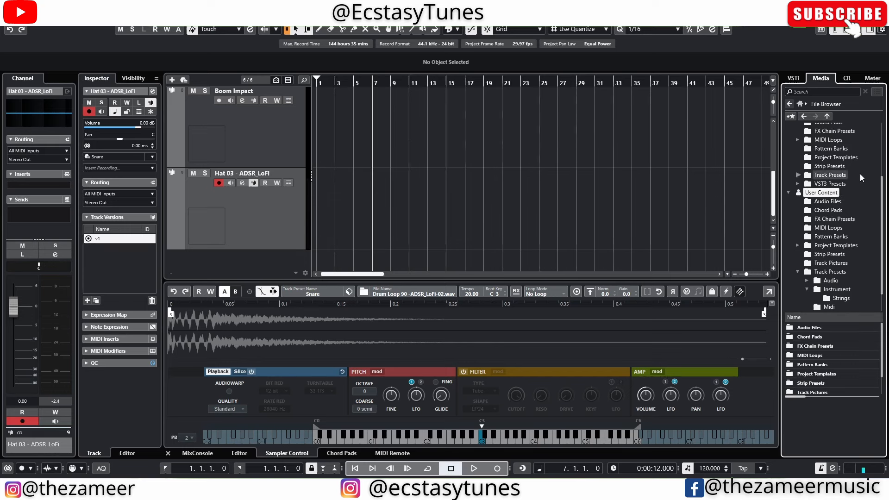
pyautogui.click(800, 105)
pyautogui.click(848, 276)
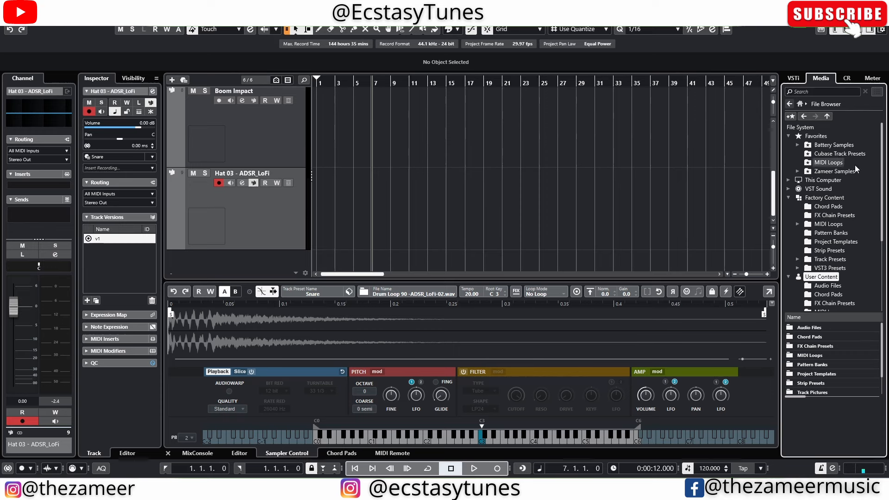
pyautogui.scroll(-2, 840, 222)
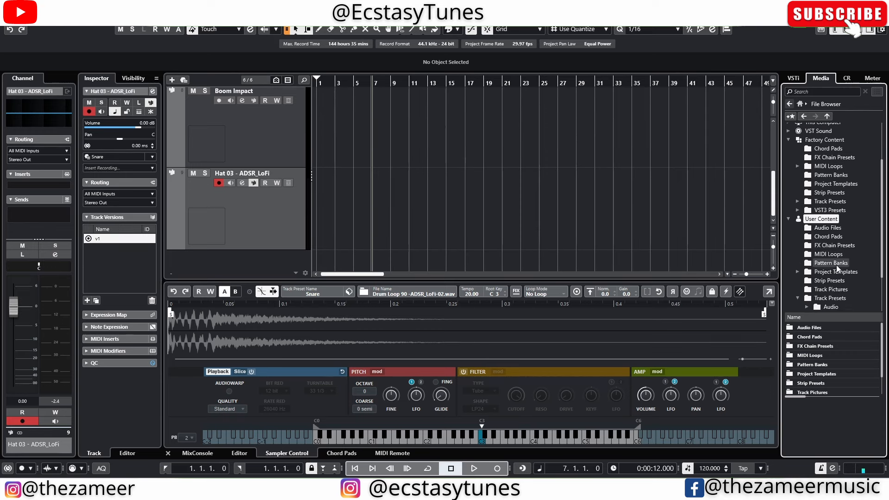
pyautogui.scroll(2, 836, 269)
pyautogui.click(788, 198)
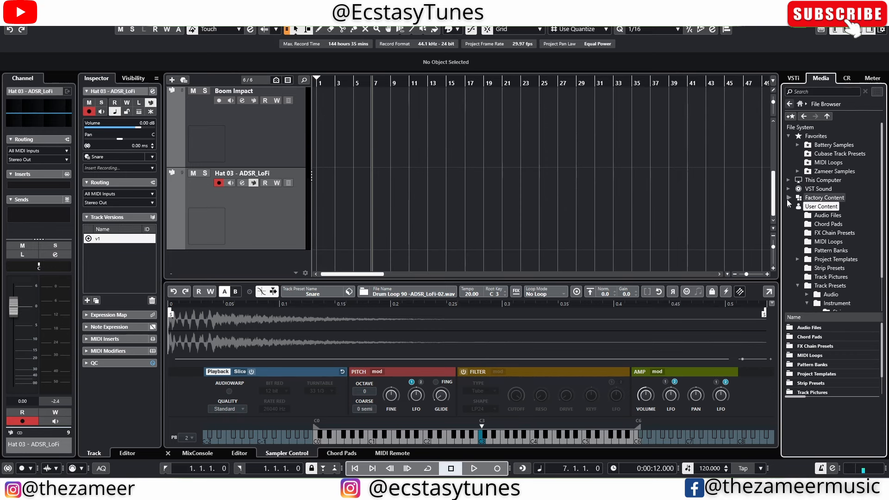
pyautogui.click(788, 207)
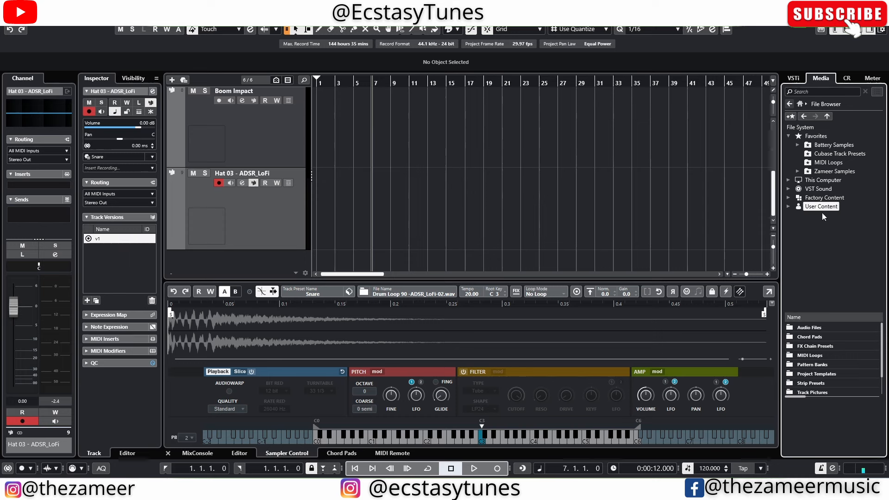
pyautogui.click(788, 207)
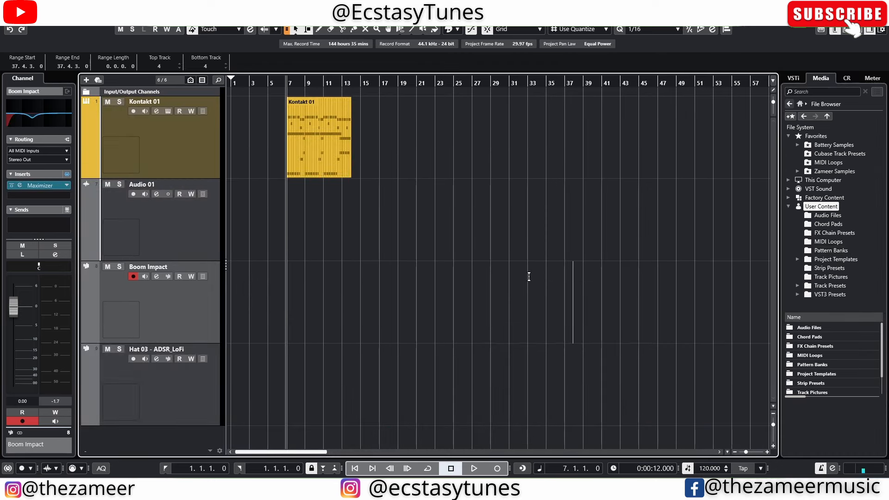
# Show the Inspector and the lower zone, and open the MIDI Remote for the Akai - Cubase Macro controller in its own window
pyautogui.click(848, 29)
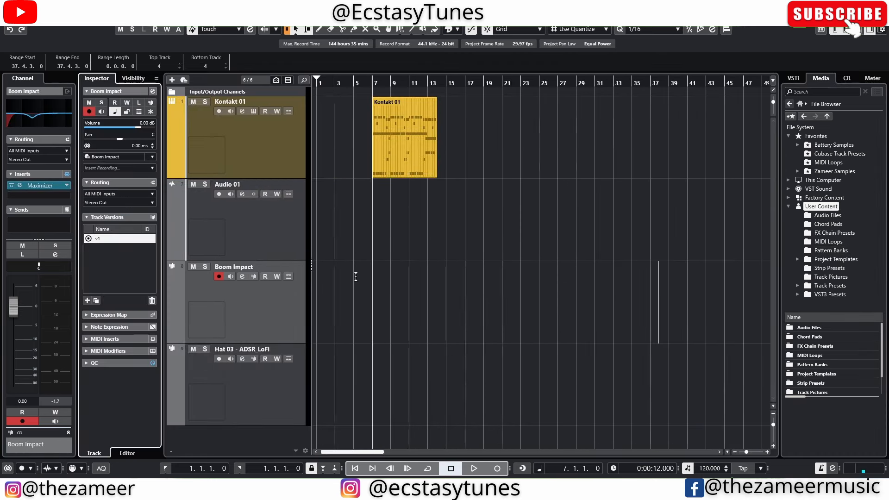
pyautogui.click(847, 30)
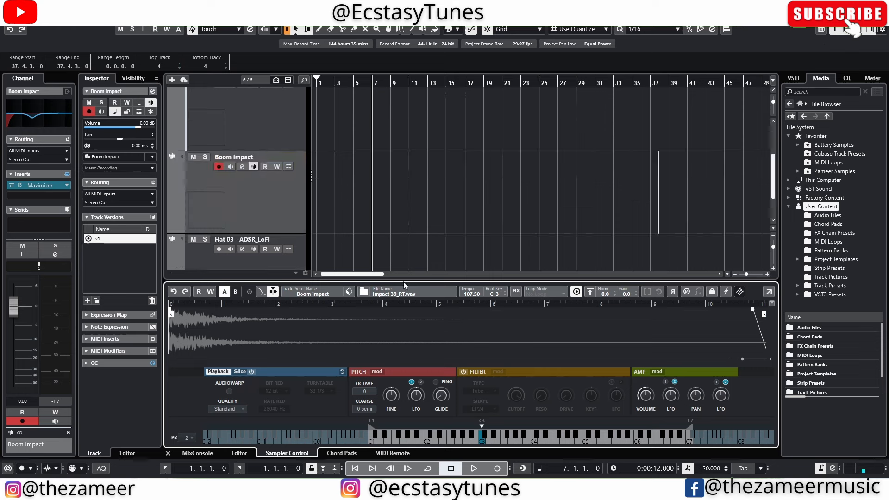
pyautogui.click(398, 453)
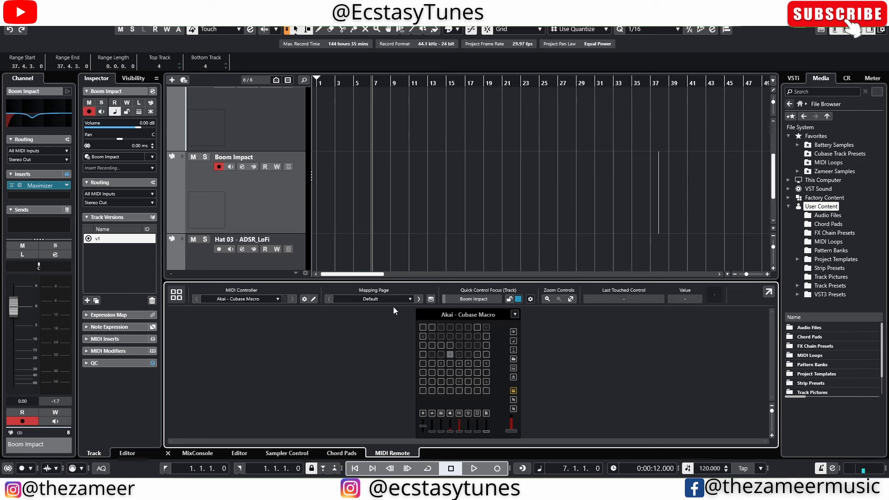
pyautogui.moveTo(496, 320)
pyautogui.click(768, 291)
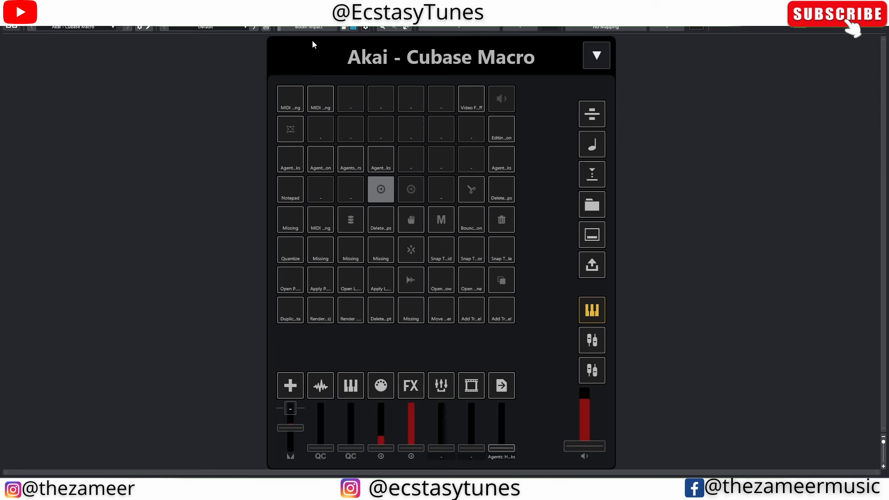
# View the Composing and Mixing mapping pages, set the mapping page to Rename, and close the MIDI Remote window
pyautogui.click(239, 27)
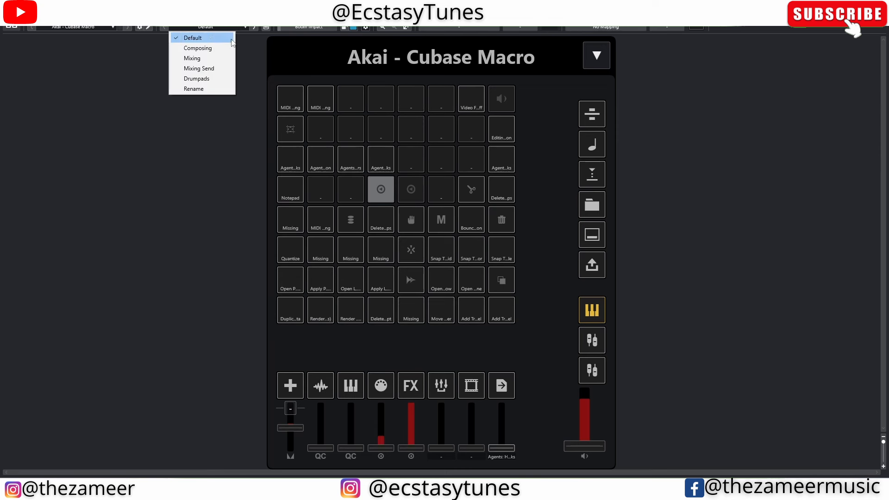
pyautogui.click(229, 48)
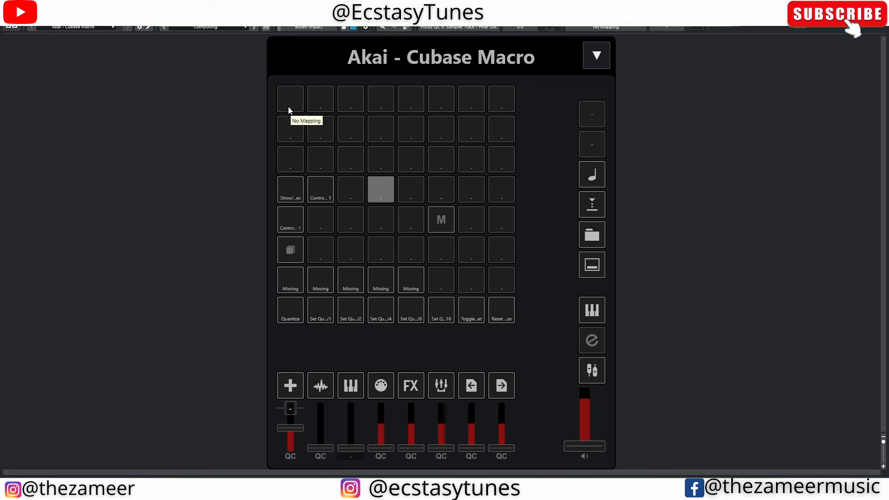
pyautogui.click(240, 28)
pyautogui.click(229, 59)
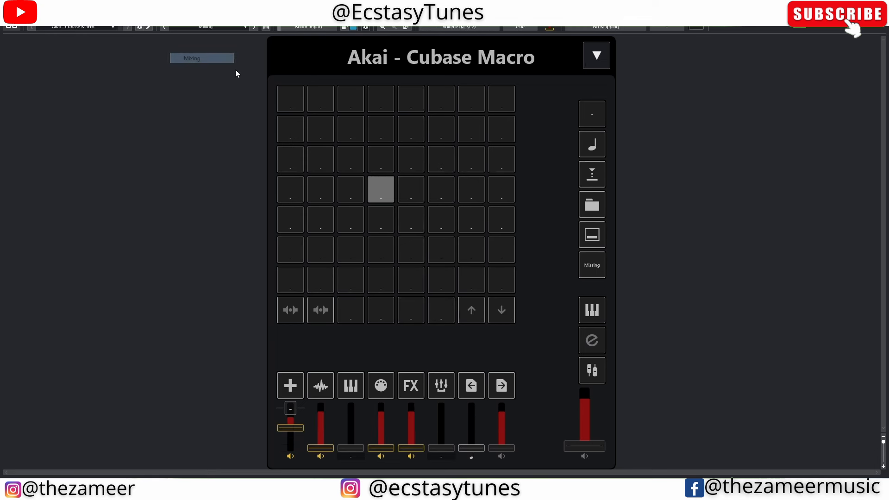
pyautogui.click(233, 27)
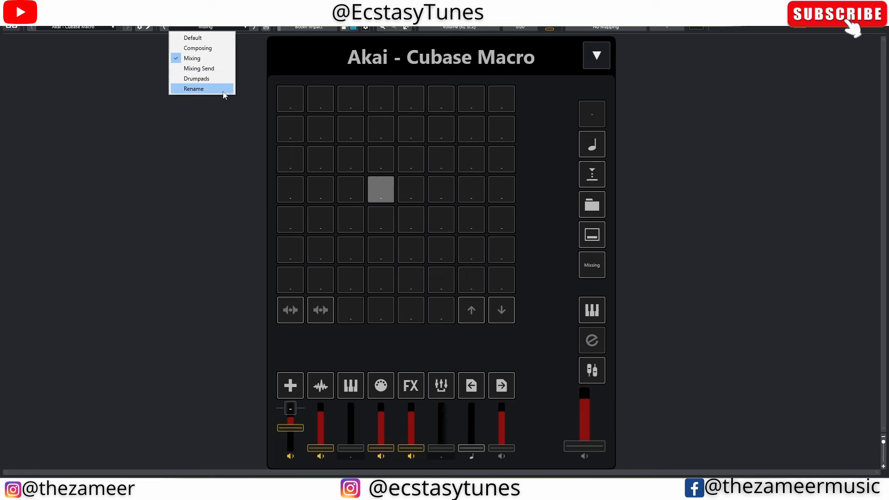
pyautogui.click(224, 89)
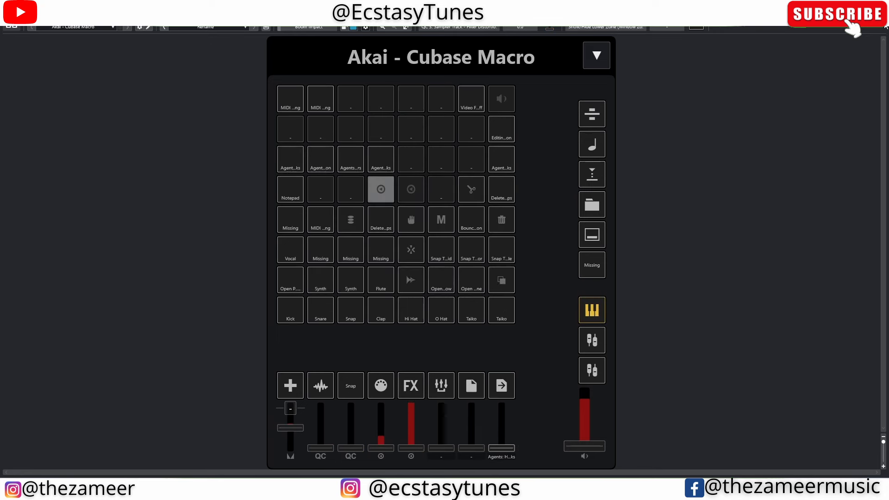
pyautogui.click(878, 5)
# Rename the Kontakt 01 track to Kick 1 using the Kick command of the controller's Rename mapping page
pyautogui.click(466, 214)
pyautogui.scroll(-2, 189, 202)
pyautogui.scroll(3, 272, 209)
pyautogui.scroll(1, 272, 207)
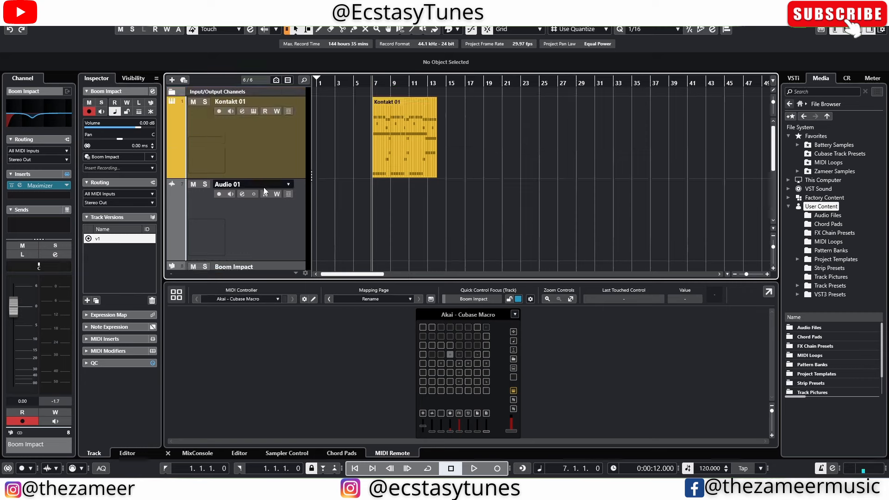
pyautogui.click(262, 151)
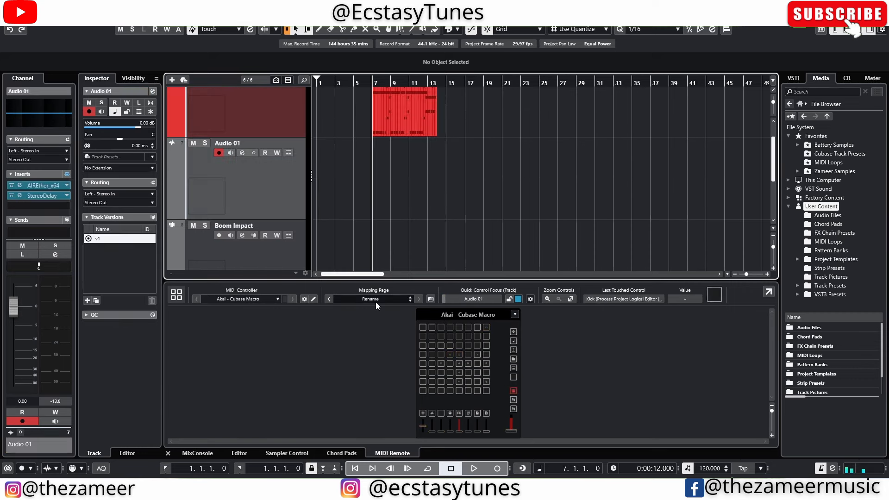
pyautogui.scroll(1, 334, 232)
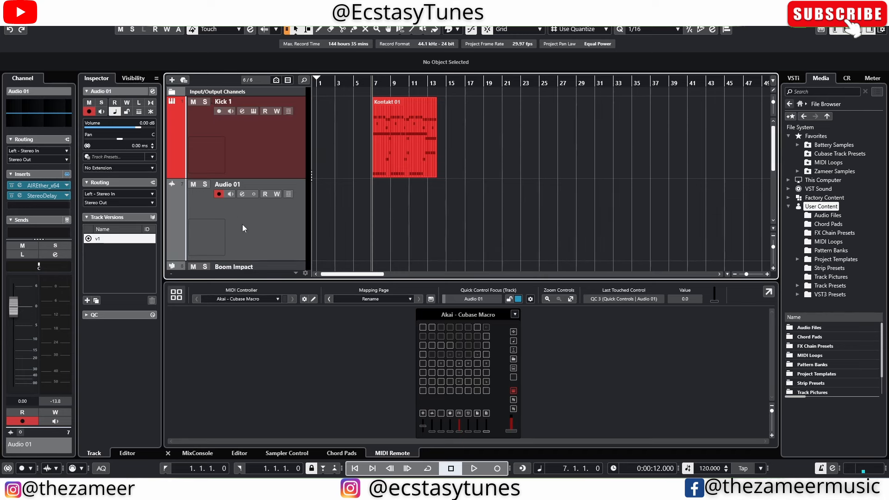
# Rename the Audio 01, Boom Impact and Hat 03 - ADSR_LoFi tracks as Clap 1, Hi Hat 1 and Synth 1 using the Rename mapping page commands
pyautogui.scroll(4, 263, 199)
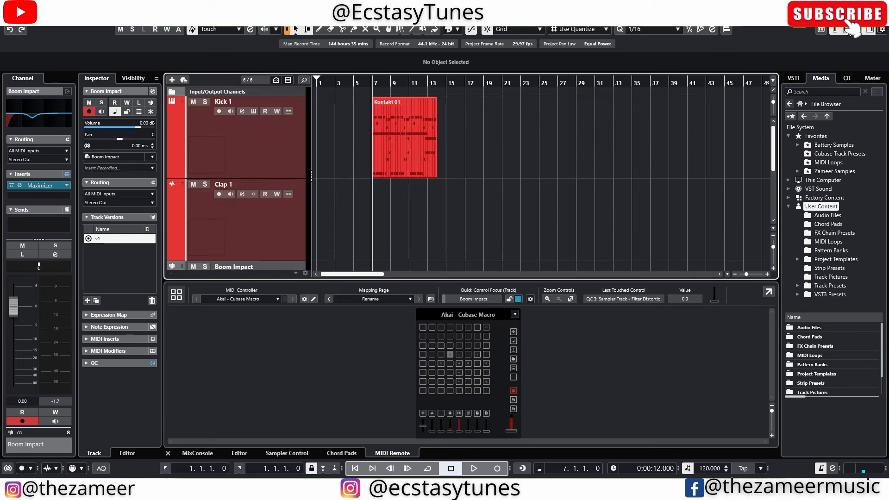
pyautogui.click(856, 30)
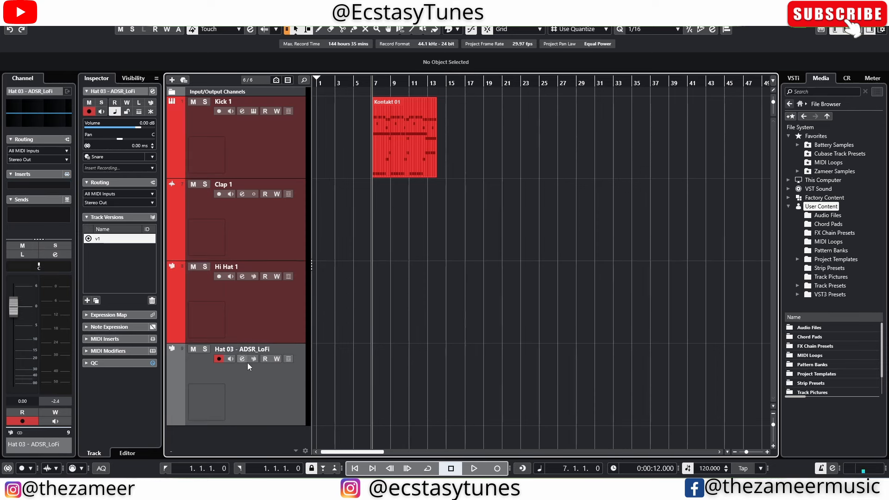
pyautogui.hotkey('ctrl', 'alt', 's')
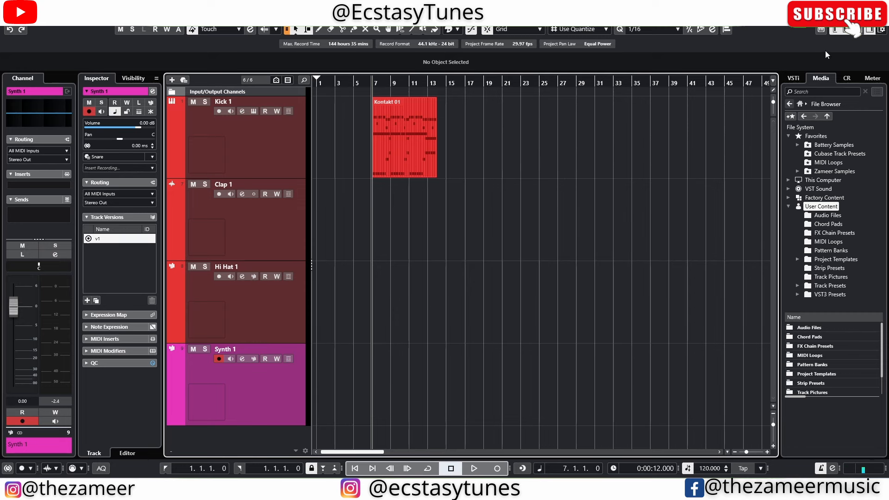
# Show the lower zone, open the MIDI Remote in its own window, and set the mapping page to Default
pyautogui.hotkey('ctrl', 'alt', 'e')
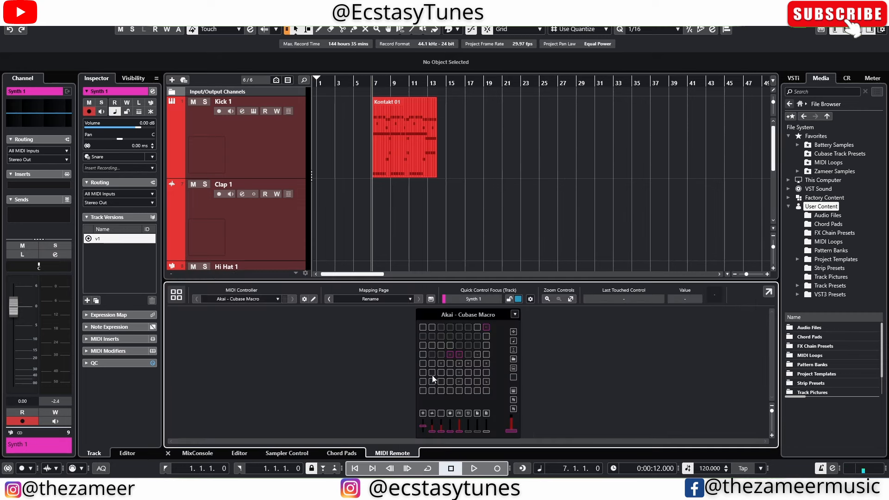
pyautogui.click(768, 291)
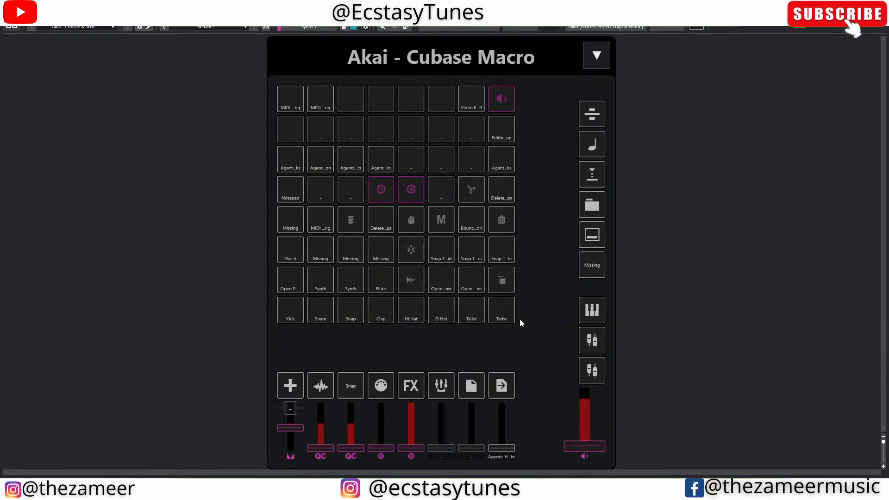
pyautogui.click(195, 28)
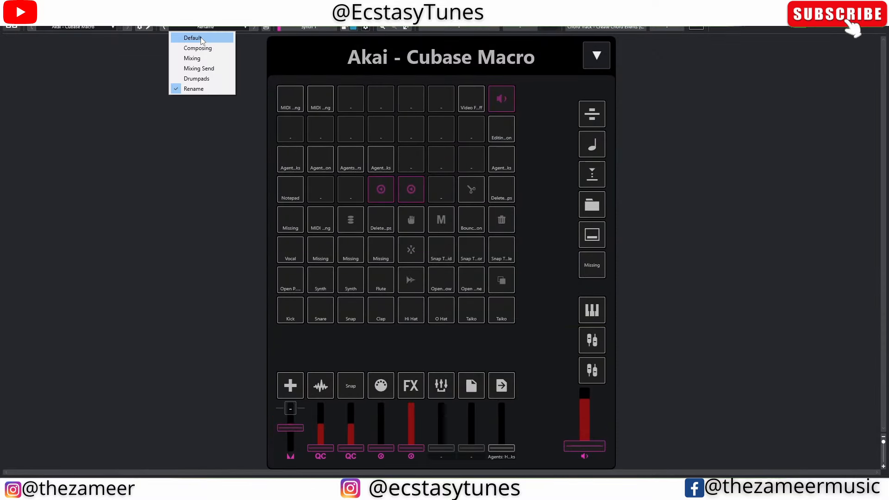
pyautogui.click(202, 38)
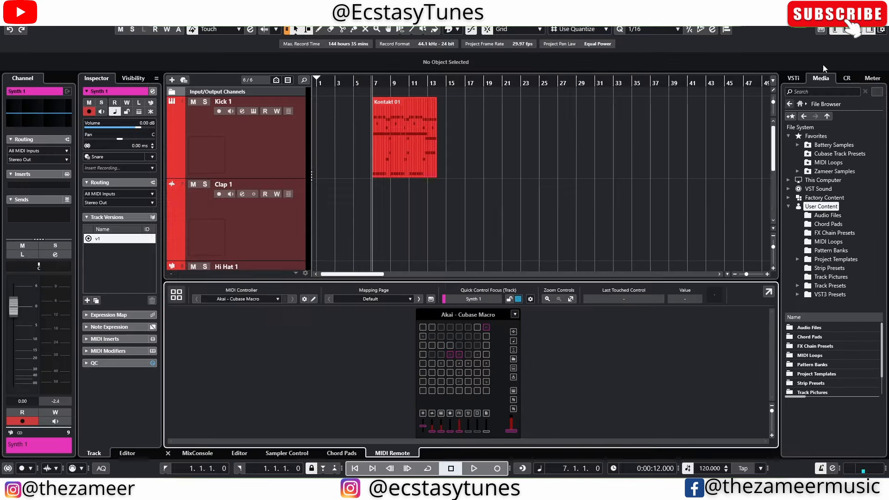
# Open the general Add Track dialog from the controller's Add Track command in the separate MIDI Remote window, and close it without adding a track
pyautogui.scroll(-3, 604, 221)
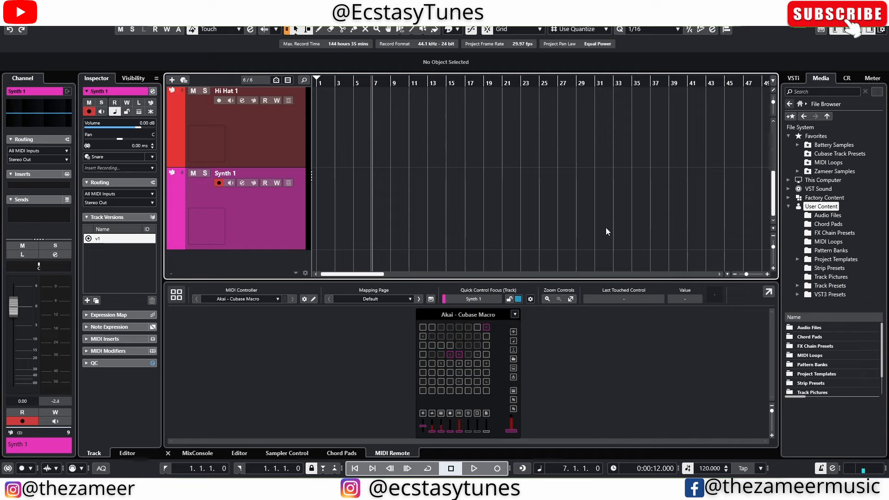
pyautogui.click(421, 413)
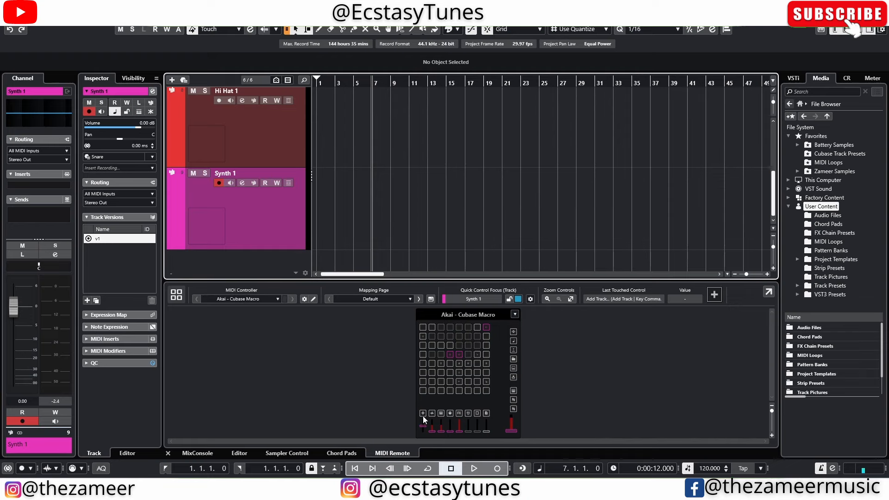
pyautogui.click(768, 292)
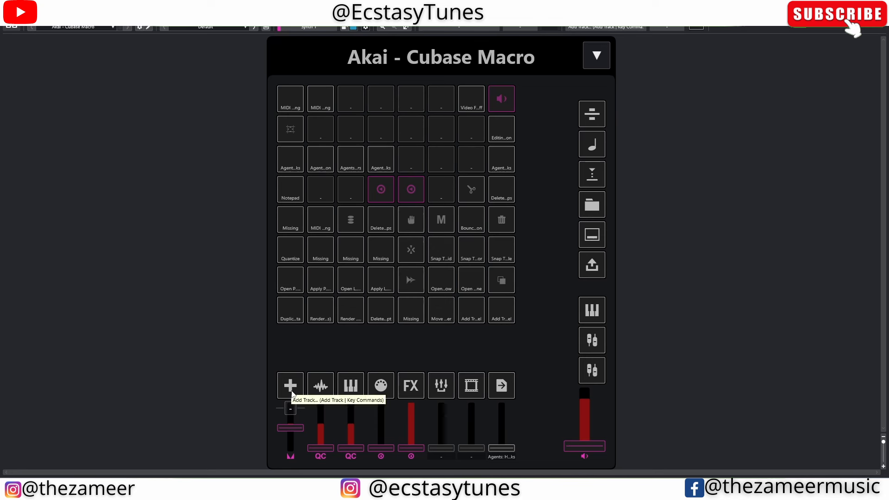
pyautogui.click(292, 389)
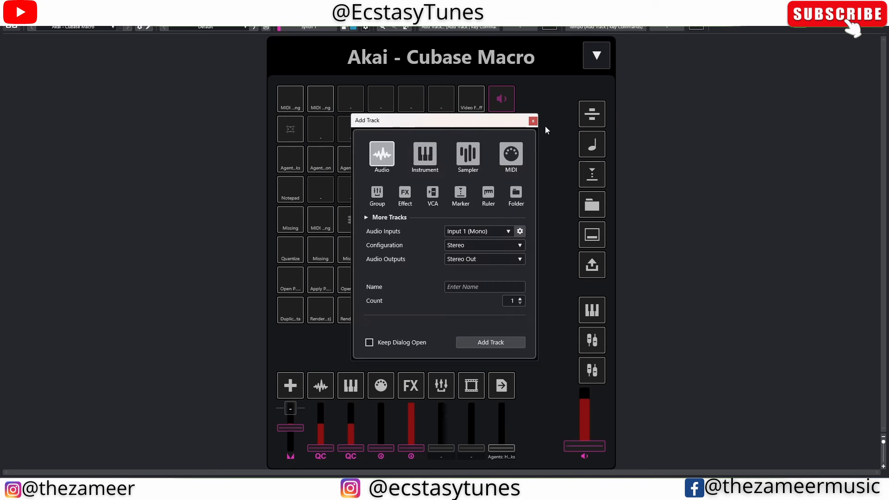
pyautogui.click(533, 122)
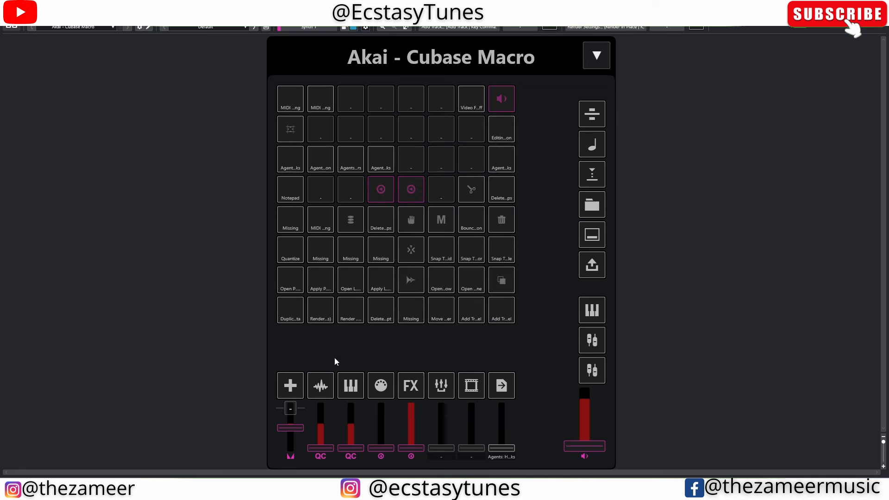
# View the Add Track dialogs for Audio, Instrument and MIDI tracks through the controller's commands, closing each without adding a track
pyautogui.click(320, 390)
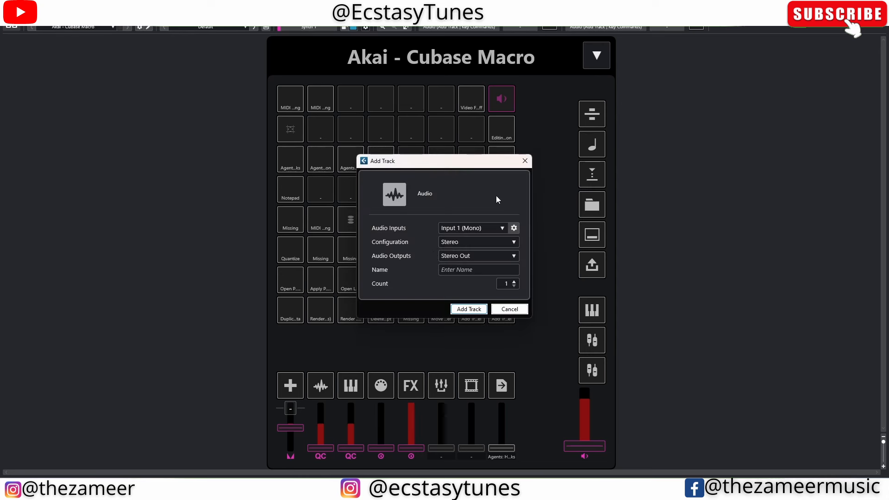
pyautogui.click(523, 161)
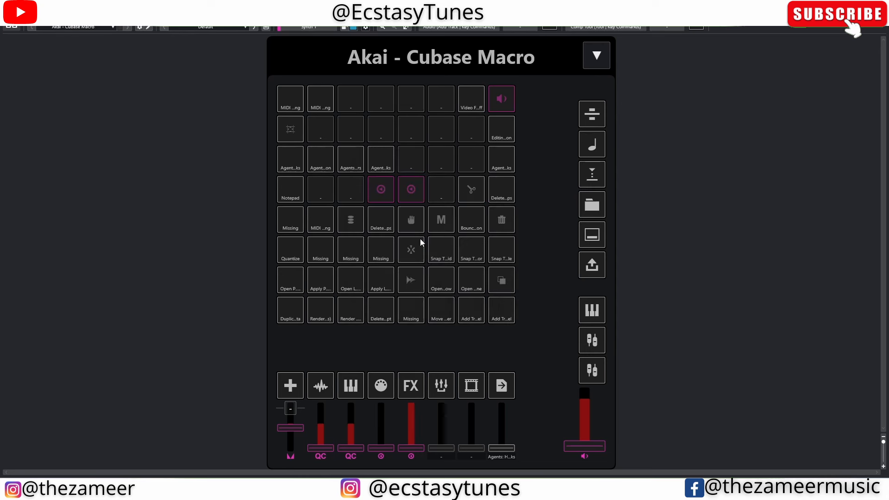
pyautogui.click(350, 386)
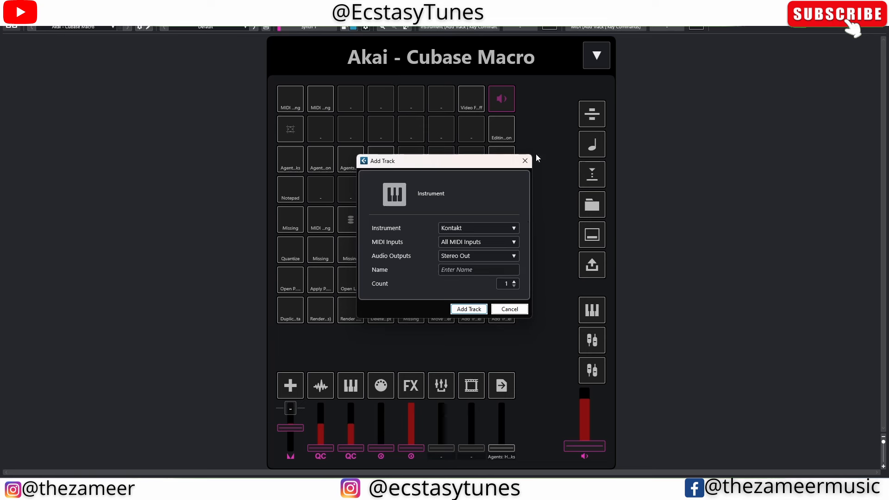
pyautogui.click(524, 161)
pyautogui.click(386, 390)
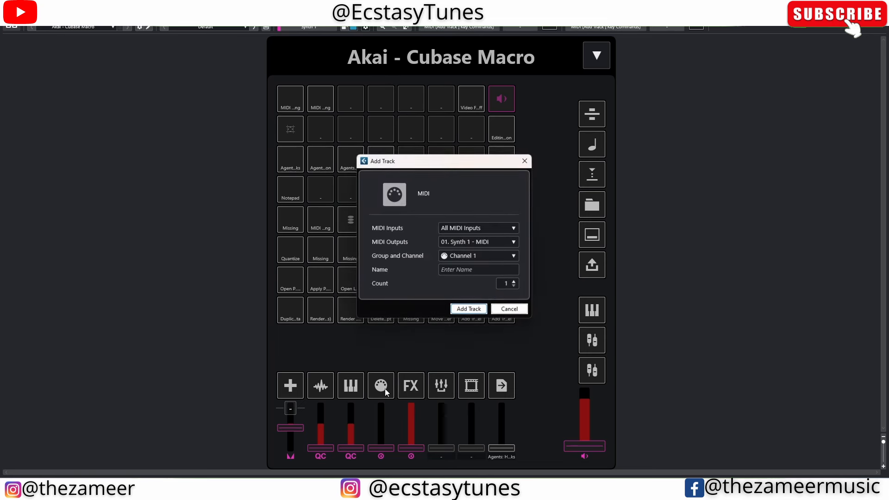
pyautogui.click(525, 160)
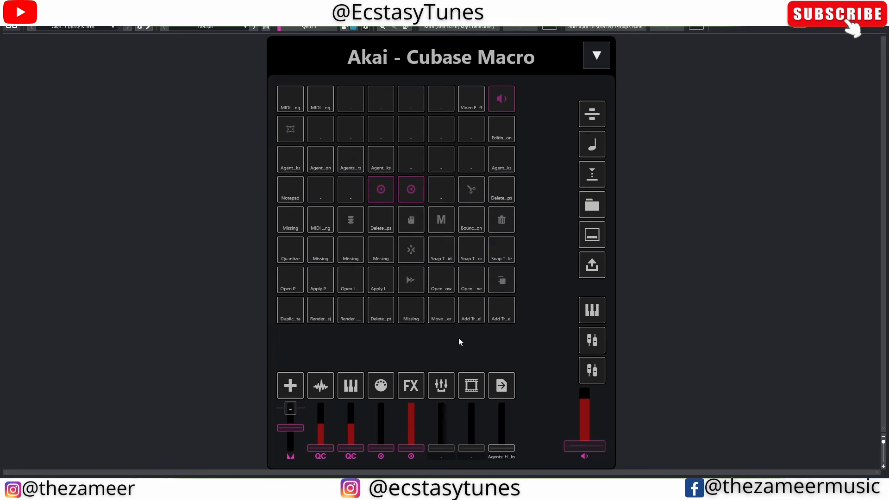
# View the FX and Group Add Track dialogs and the Video Player through the controller's commands, closing each one
pyautogui.click(418, 388)
pyautogui.click(525, 161)
pyautogui.click(448, 387)
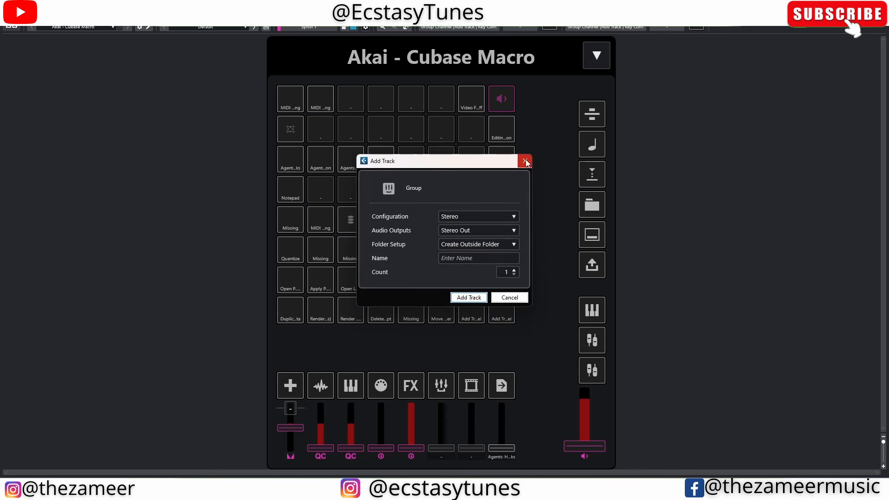
pyautogui.click(525, 161)
pyautogui.click(472, 391)
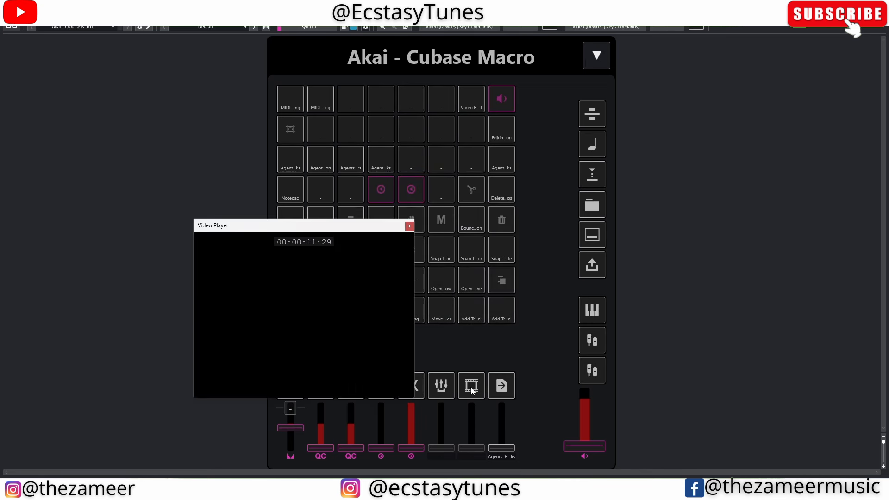
pyautogui.click(410, 223)
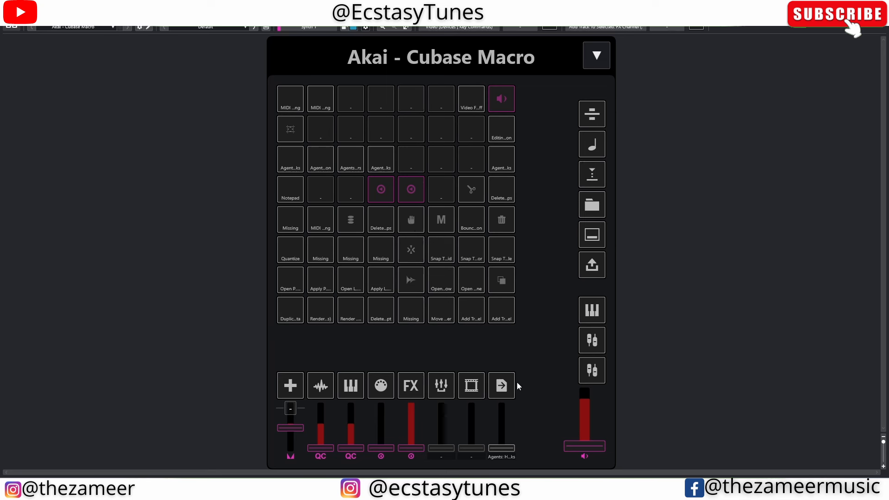
# Cycle through the mapping pages with the controller's next and previous page commands back to Default, and return to the project window
pyautogui.click(504, 387)
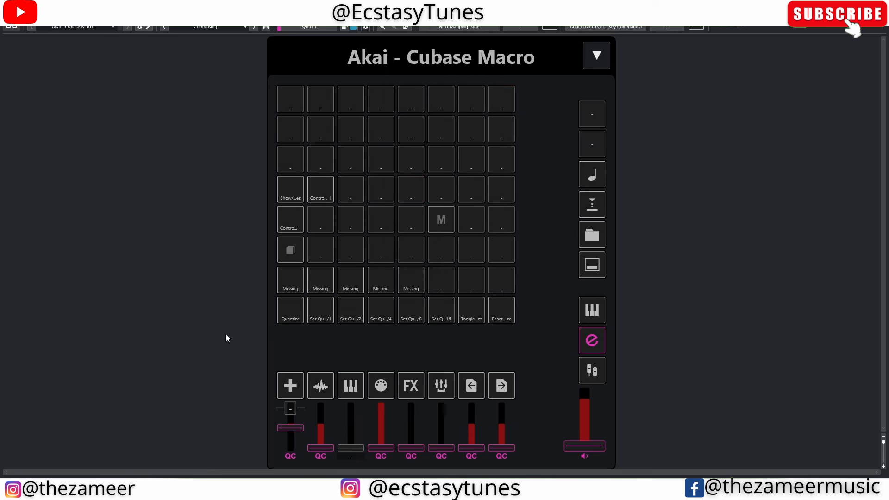
pyautogui.click(471, 389)
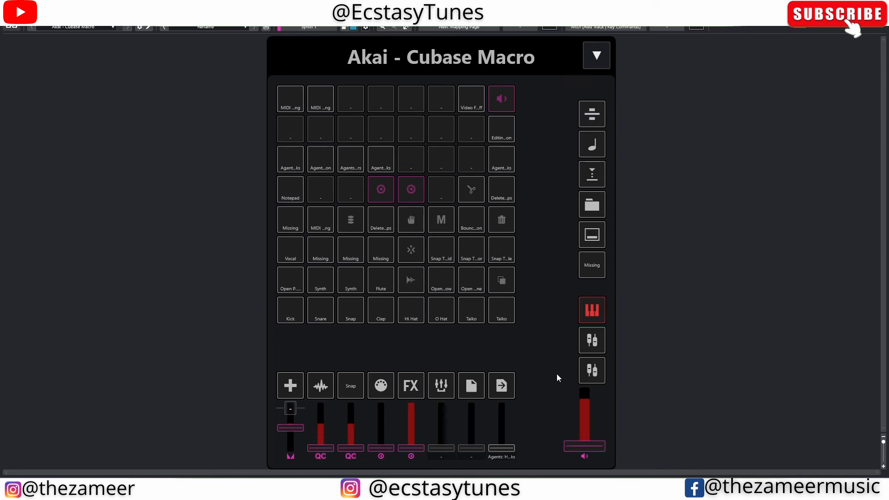
pyautogui.click(502, 376)
pyautogui.hotkey('alt', 'Tab')
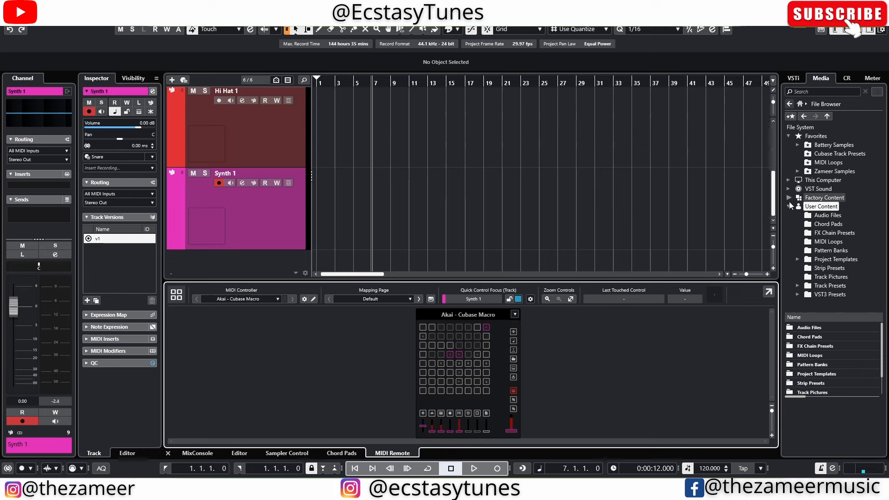
# Browse Battery Samples to the Cymatics Astro Hip Hop pack's Melody Loops and add the Astro Mode melody loop on a new track below Synth 1
pyautogui.click(834, 145)
pyautogui.scroll(-5, 833, 361)
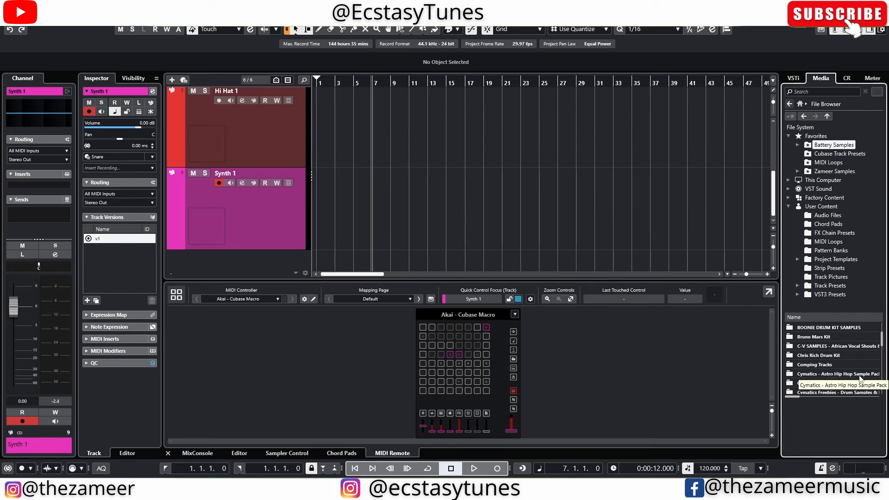
pyautogui.doubleClick(863, 374)
pyautogui.click(849, 356)
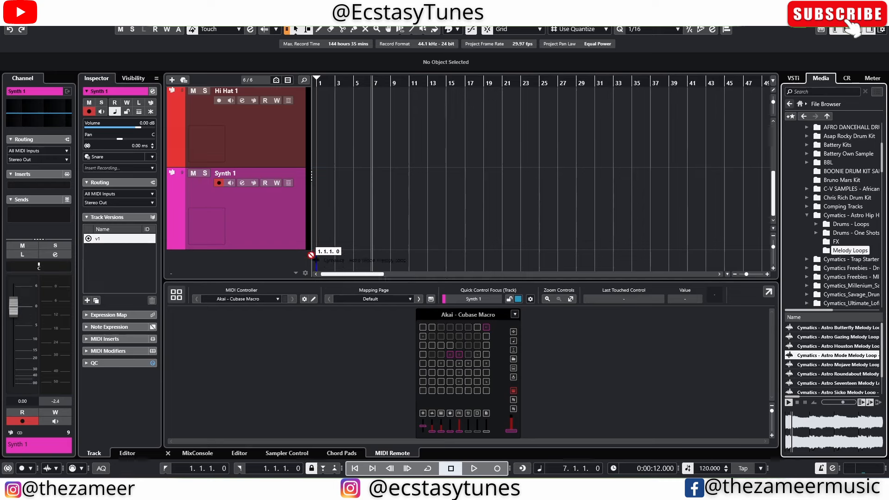
pyautogui.moveTo(814, 355); pyautogui.dragTo(382, 259)
pyautogui.click(509, 320)
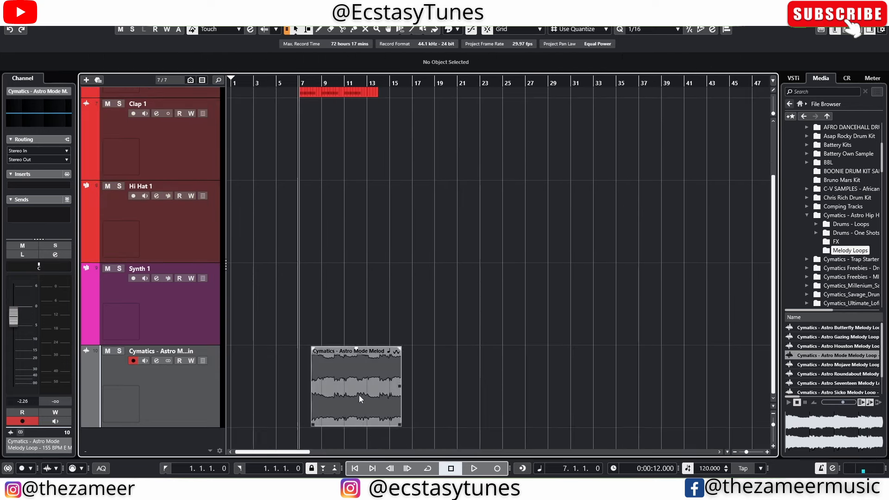
# Open the Astro Mode melody loop event in the lower-zone Sample Editor, view its zoom mode options, and show the whole event
pyautogui.doubleClick(358, 395)
pyautogui.scroll(-4, 503, 222)
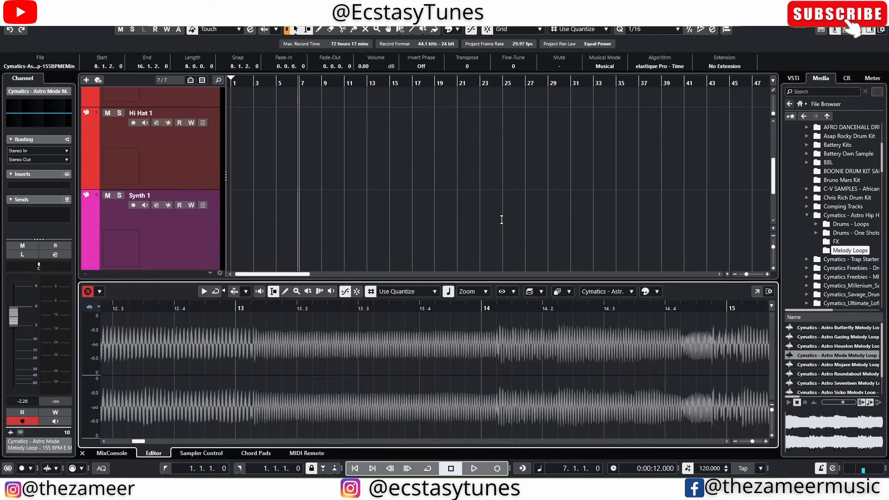
pyautogui.click(484, 292)
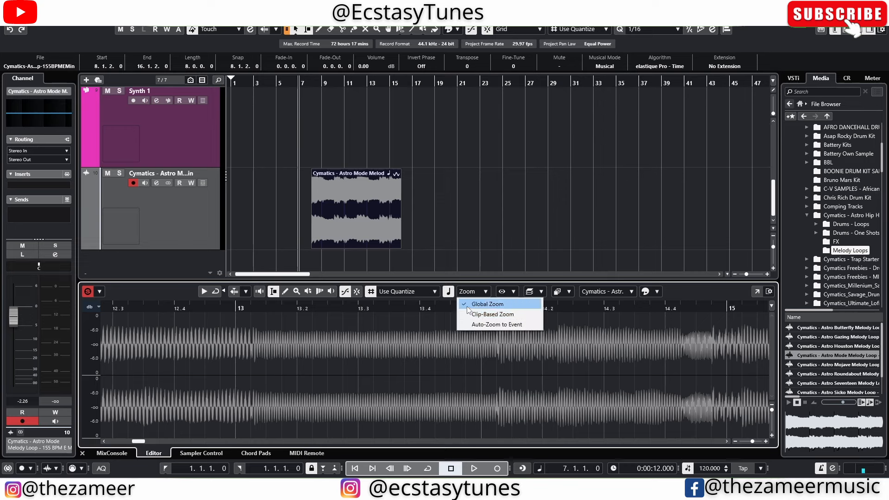
pyautogui.click(297, 304)
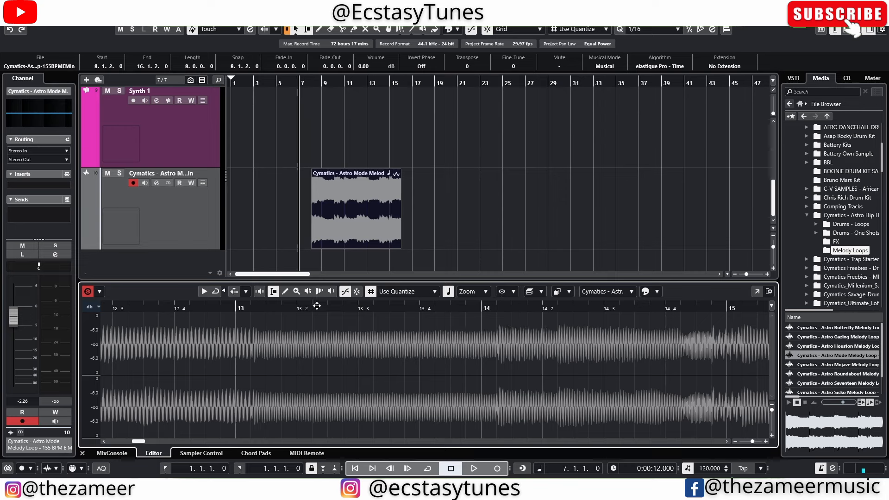
pyautogui.moveTo(312, 306); pyautogui.dragTo(311, 275)
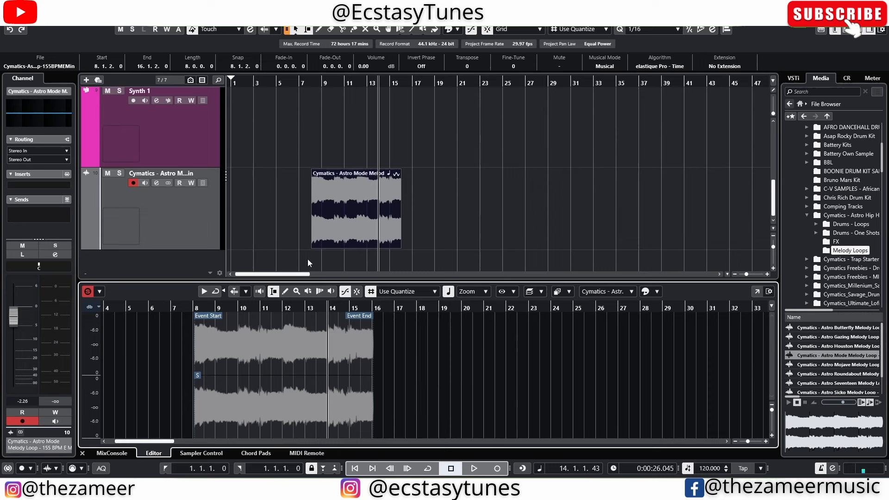
# Set the Sample Editor's zoom mode to Clip-Based Zoom, reselect the melody loop event, and select all of its audio
pyautogui.click(458, 296)
pyautogui.click(484, 311)
pyautogui.click(430, 260)
pyautogui.click(341, 239)
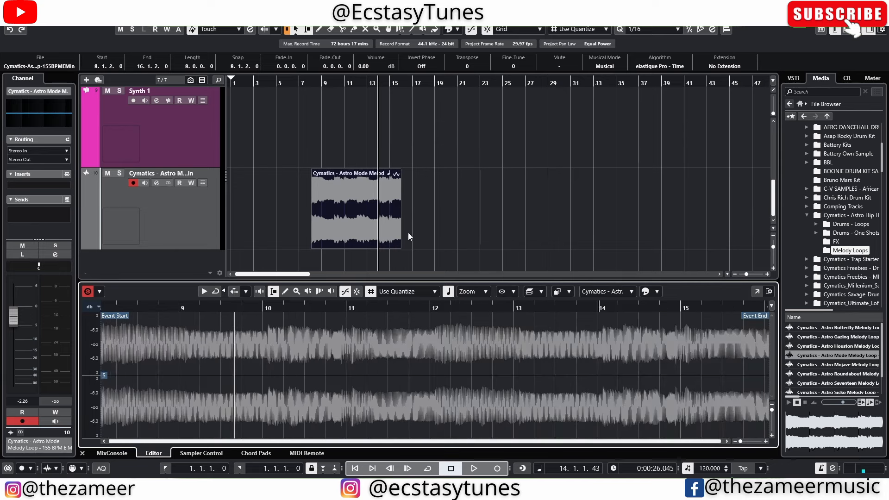
pyautogui.hotkey('ctrl', 'a')
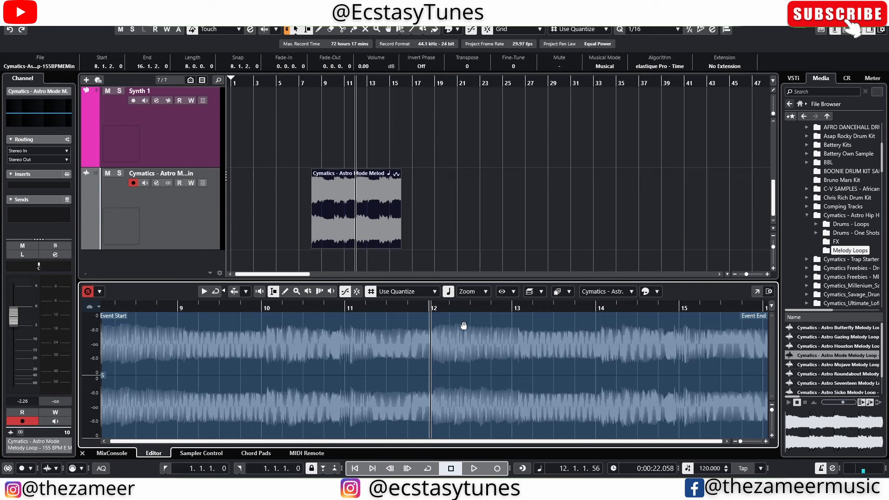
# Set the Sample Editor's zoom mode to Auto-Zoom to Event, reselect the melody loop event, and place the cursor before bar 12
pyautogui.click(485, 292)
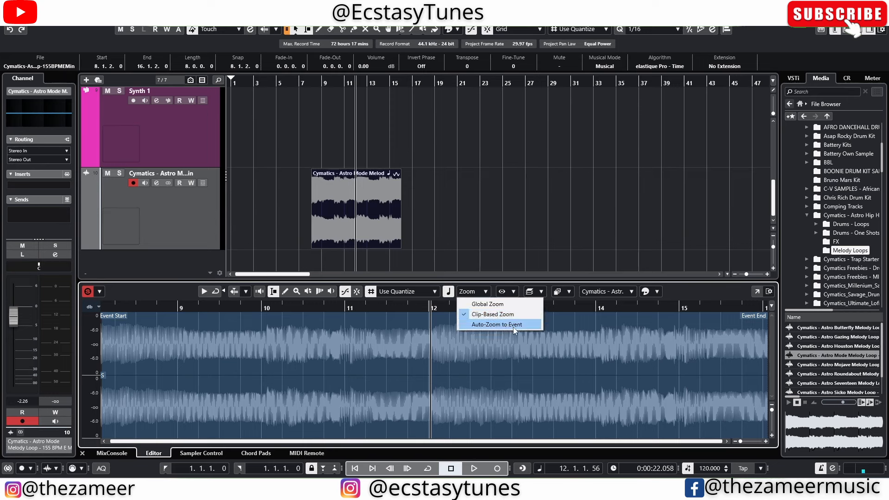
pyautogui.click(513, 325)
pyautogui.click(446, 254)
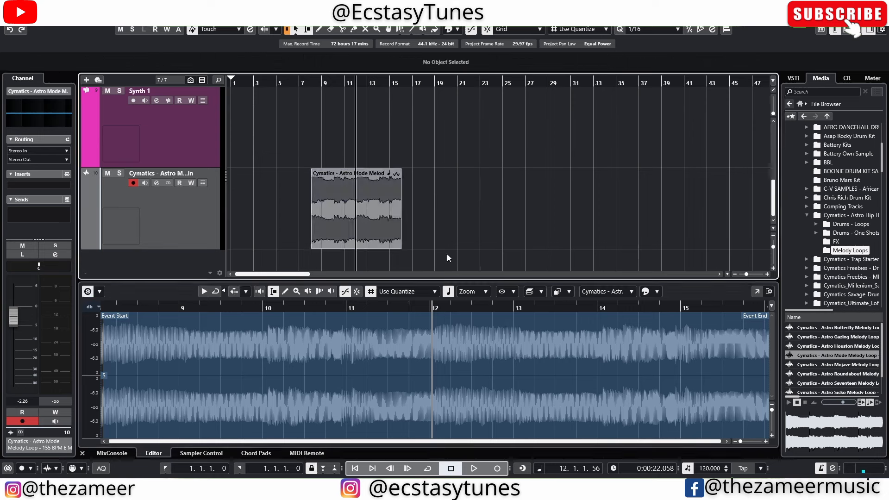
pyautogui.click(346, 232)
pyautogui.click(414, 310)
pyautogui.click(416, 309)
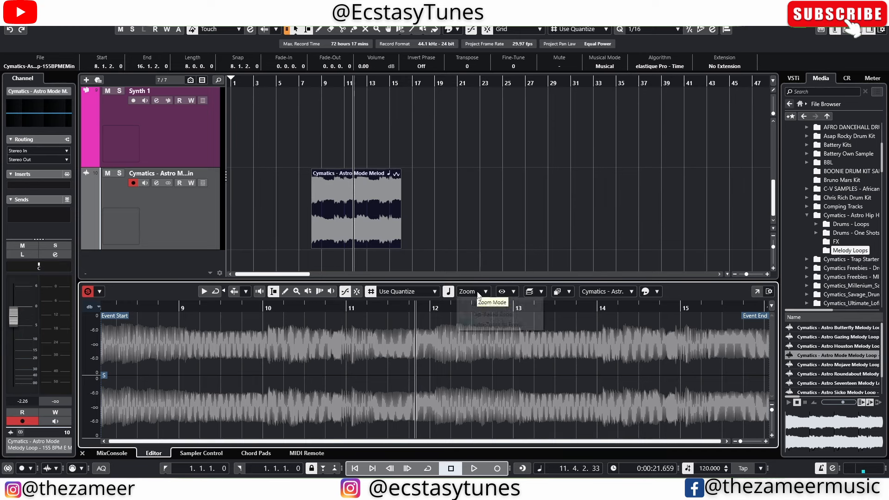
# Set the Sample Editor's zoom mode to Global Zoom, reselect the melody loop event, and zoom the waveform out around the loop
pyautogui.click(485, 291)
pyautogui.click(505, 314)
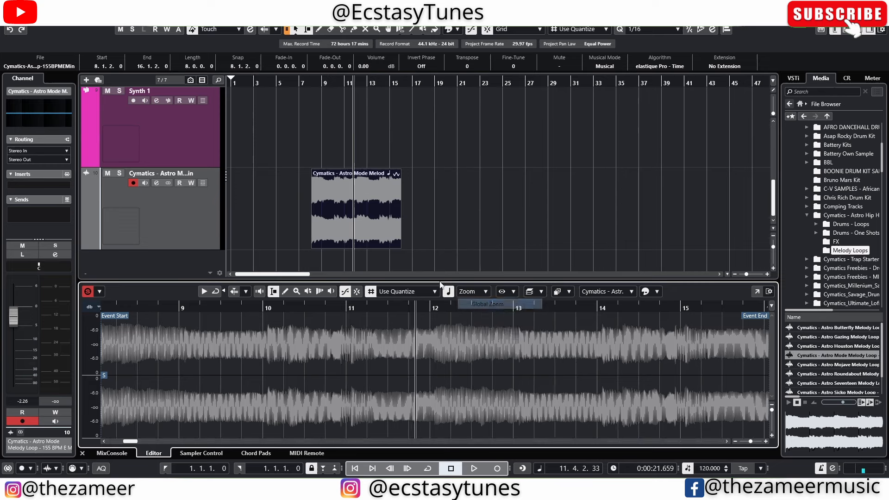
pyautogui.click(297, 235)
pyautogui.click(341, 214)
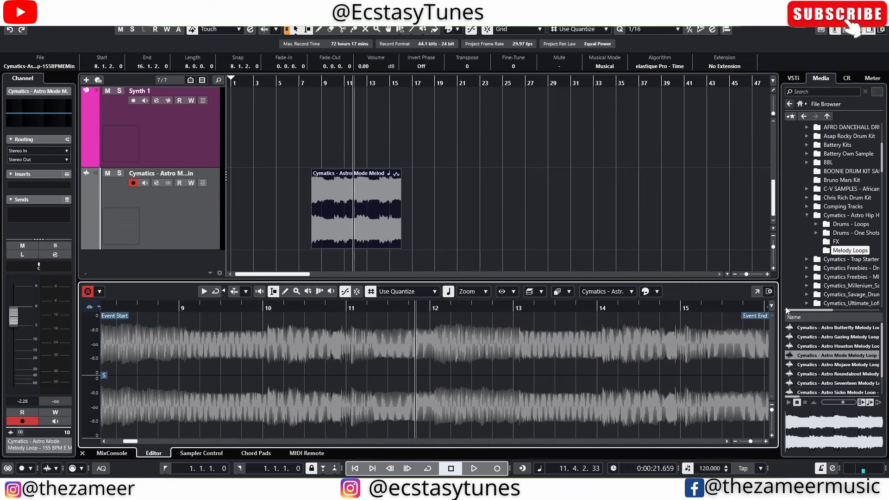
pyautogui.moveTo(357, 308); pyautogui.dragTo(355, 260)
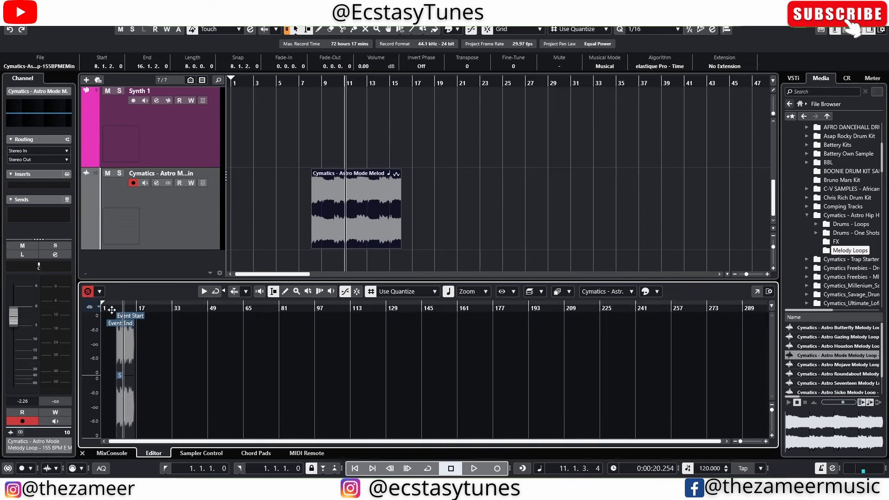
pyautogui.moveTo(111, 310); pyautogui.dragTo(112, 352)
# Mark several trial ranges in the empty area after the melody loop in the Sample Editor and clear the selection
pyautogui.moveTo(403, 332); pyautogui.dragTo(434, 337)
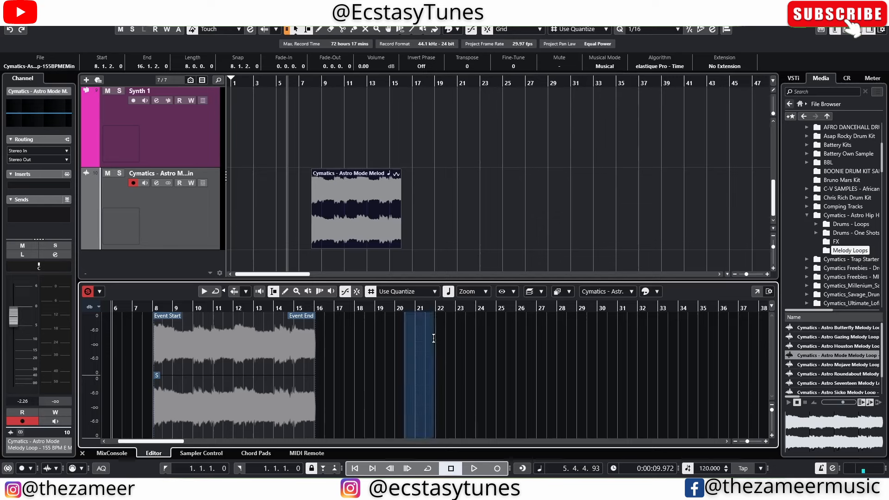
pyautogui.moveTo(501, 336); pyautogui.dragTo(558, 336)
pyautogui.moveTo(648, 335); pyautogui.dragTo(622, 338)
pyautogui.moveTo(417, 352); pyautogui.dragTo(383, 351)
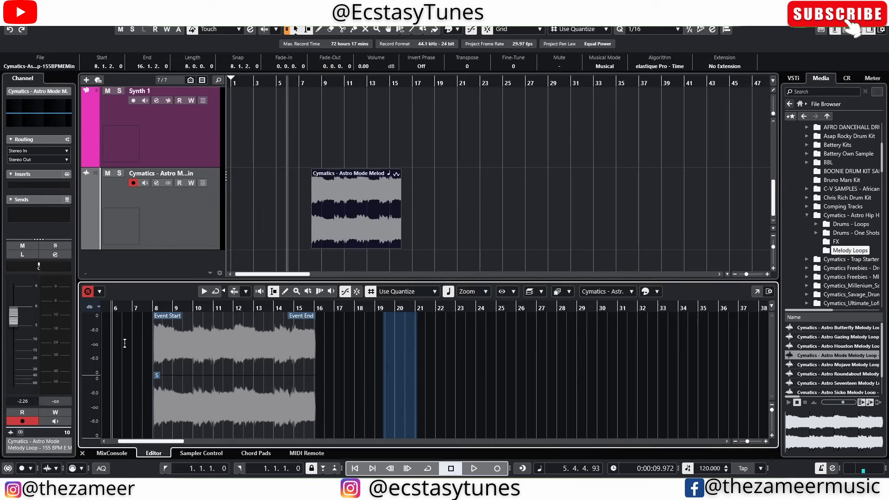
pyautogui.click(112, 345)
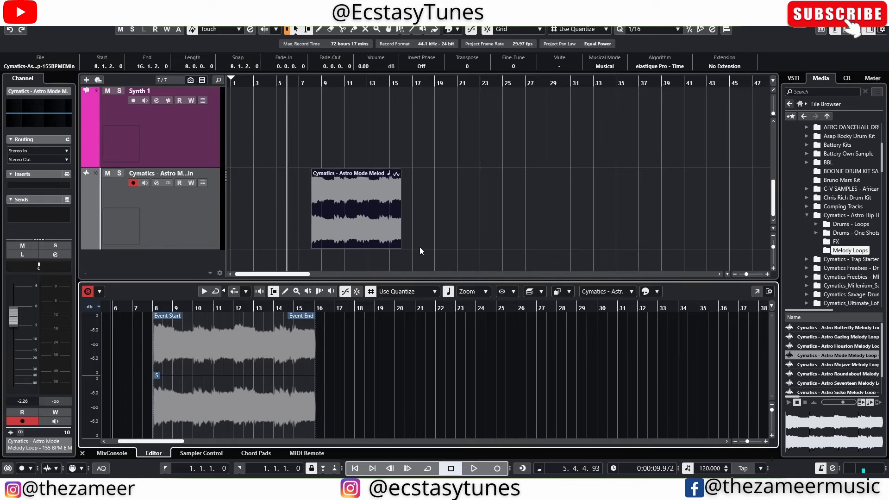
# Set the Sample Editor's zoom mode to Clip-Based Zoom, deselect the melody loop event, and select it again in the project
pyautogui.click(481, 293)
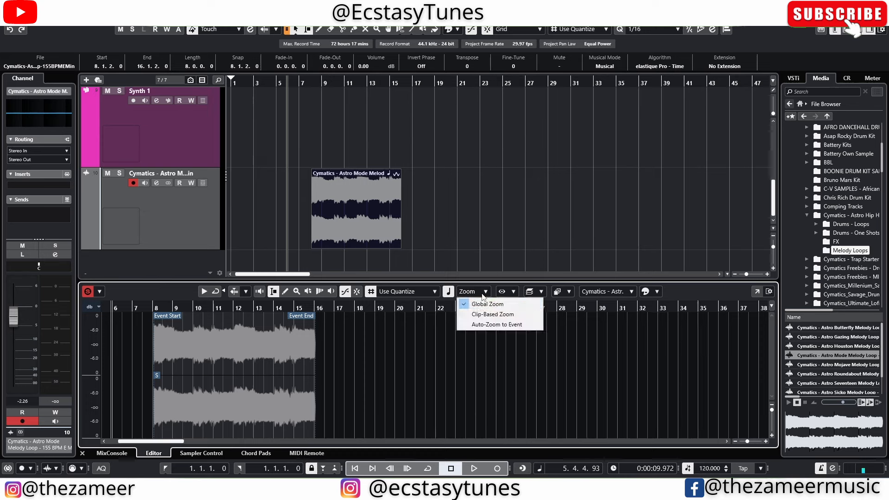
pyautogui.click(523, 314)
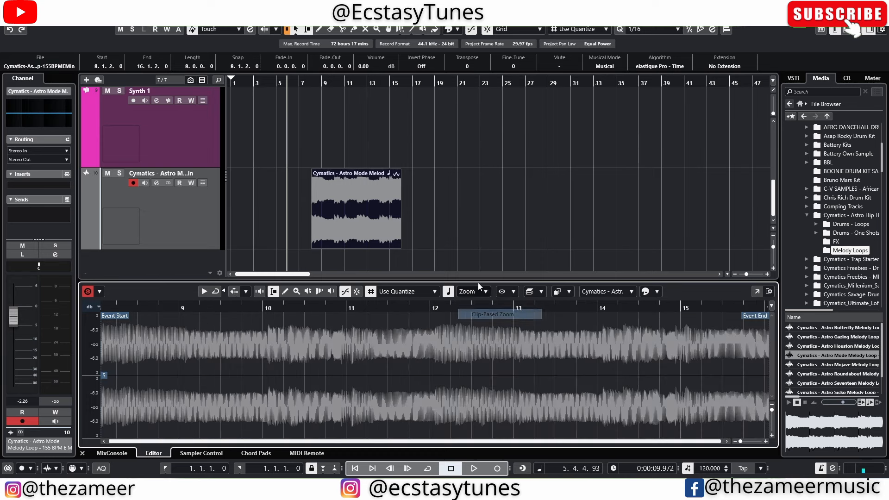
pyautogui.click(462, 247)
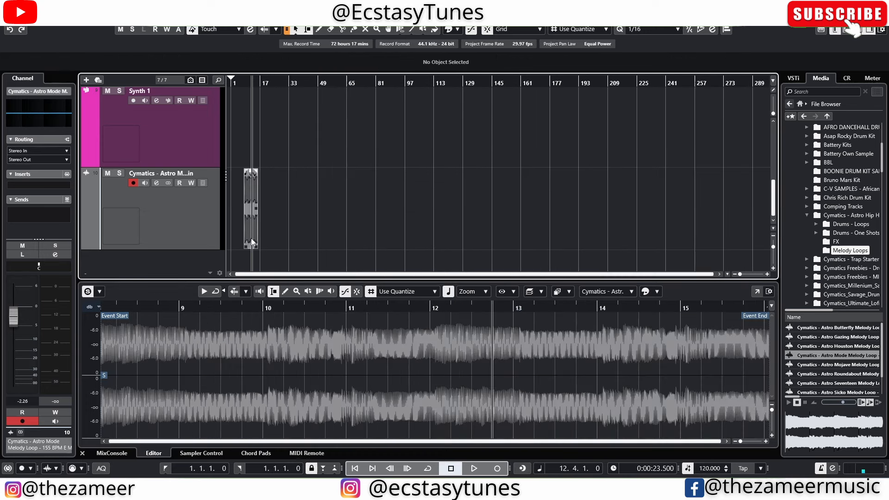
pyautogui.click(252, 242)
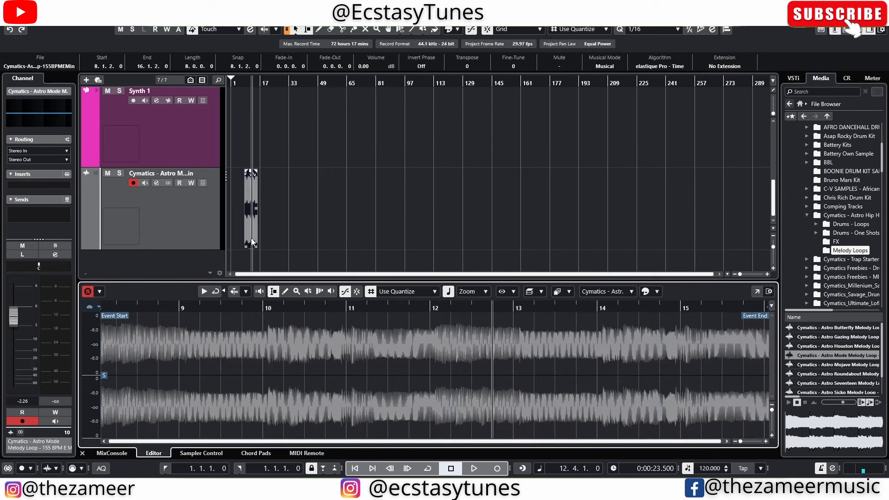
# Place the cursor at bar 10, zoom the melody loop to sample level and back out, and move the cursor just past bar 11
pyautogui.click(264, 308)
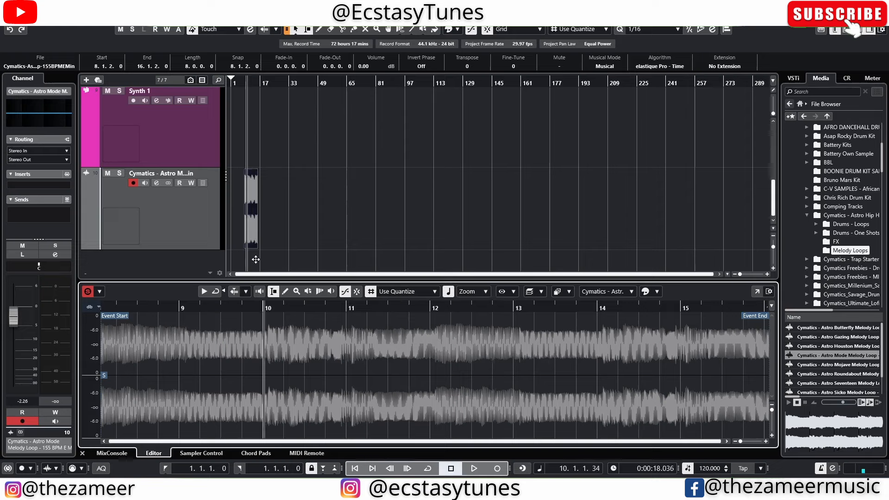
pyautogui.press('h')
pyautogui.press('h')
pyautogui.press('h')
pyautogui.press('h')
pyautogui.press('h')
pyautogui.press('h')
pyautogui.press('g')
pyautogui.press('g')
pyautogui.press('g')
pyautogui.press('g')
pyautogui.press('g')
pyautogui.press('g')
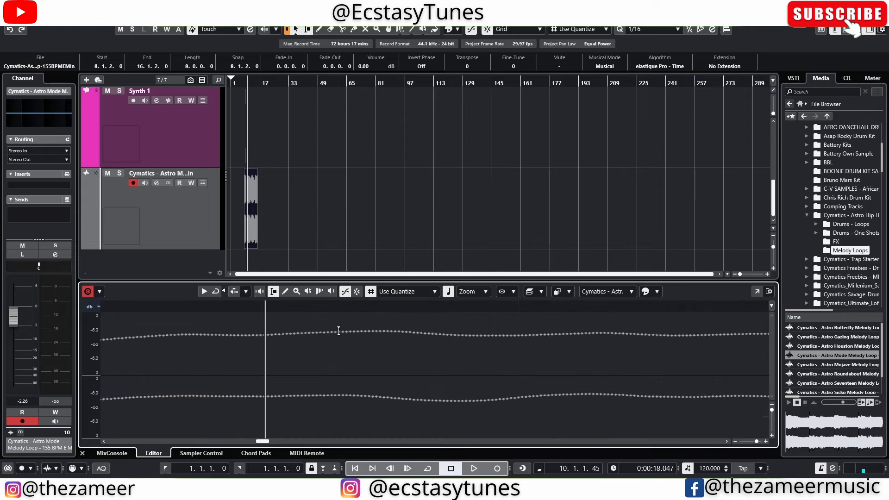
pyautogui.click(363, 308)
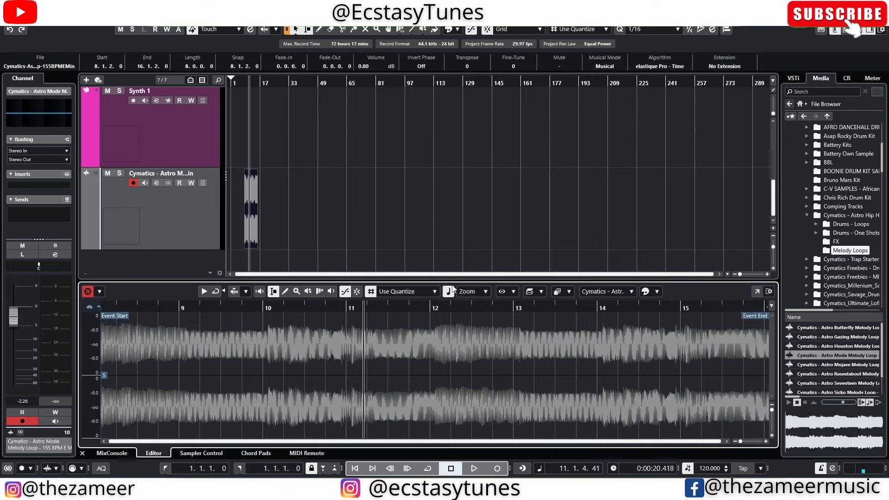
# Set the Sample Editor's zoom mode to Global Zoom and zoom the waveform out from the cursor just after bar 12
pyautogui.click(467, 291)
pyautogui.click(477, 304)
pyautogui.click(448, 304)
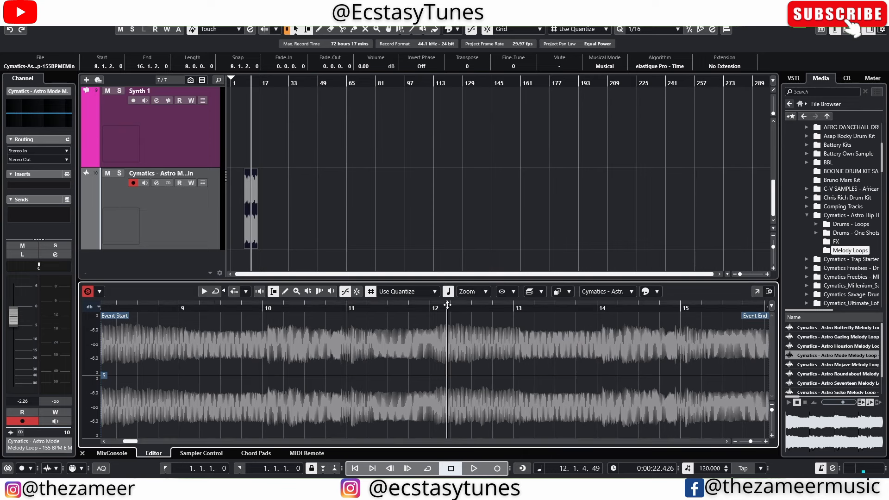
pyautogui.moveTo(447, 305); pyautogui.dragTo(147, 336)
# Set the Sample Editor's zoom mode to Clip-Based Zoom, place the cursor before bar 10, and check the zoom mode options
pyautogui.rightClick(459, 298)
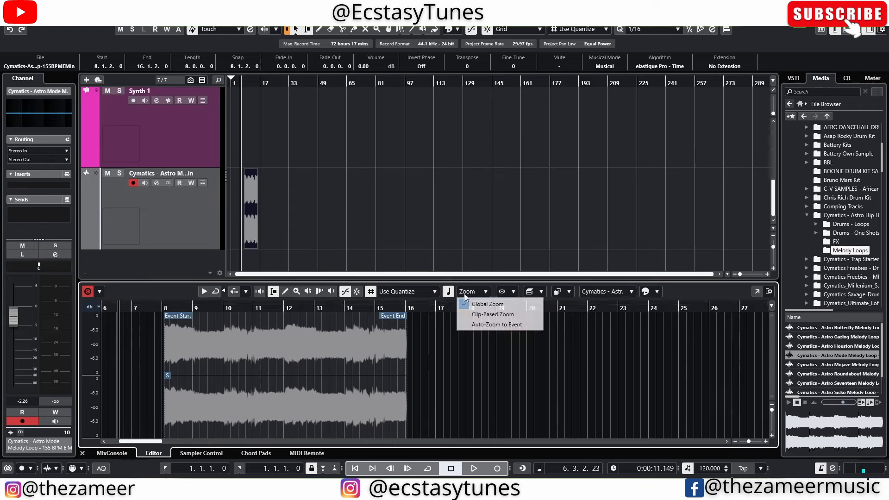
pyautogui.click(468, 315)
pyautogui.click(242, 308)
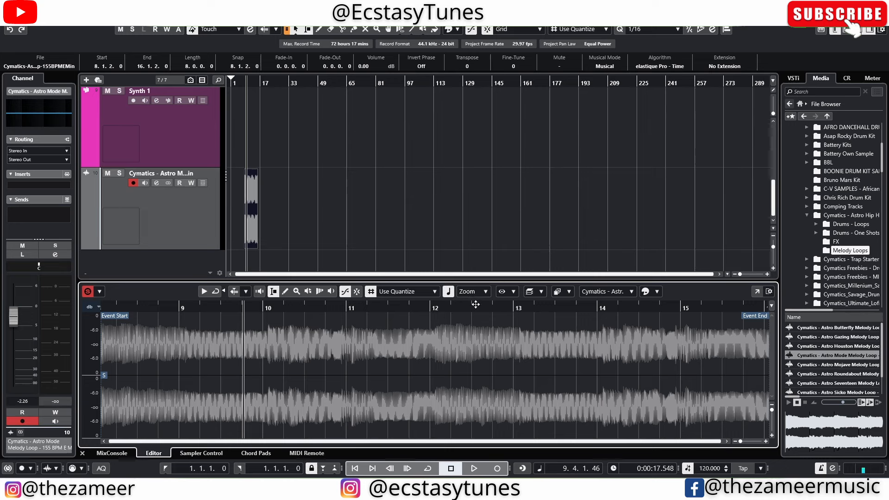
pyautogui.click(484, 291)
pyautogui.click(470, 245)
# Close the lower-zone editor and place the range cursor on the Hi Hat 1 track near bar 210
pyautogui.click(610, 205)
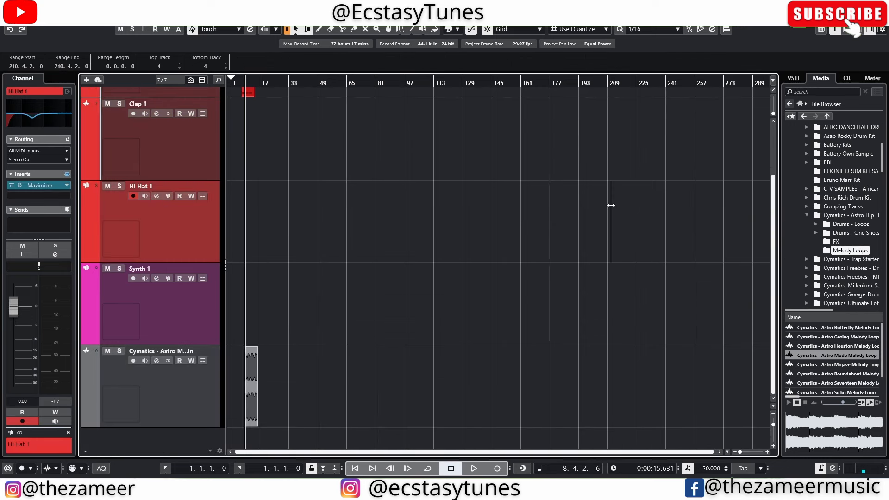